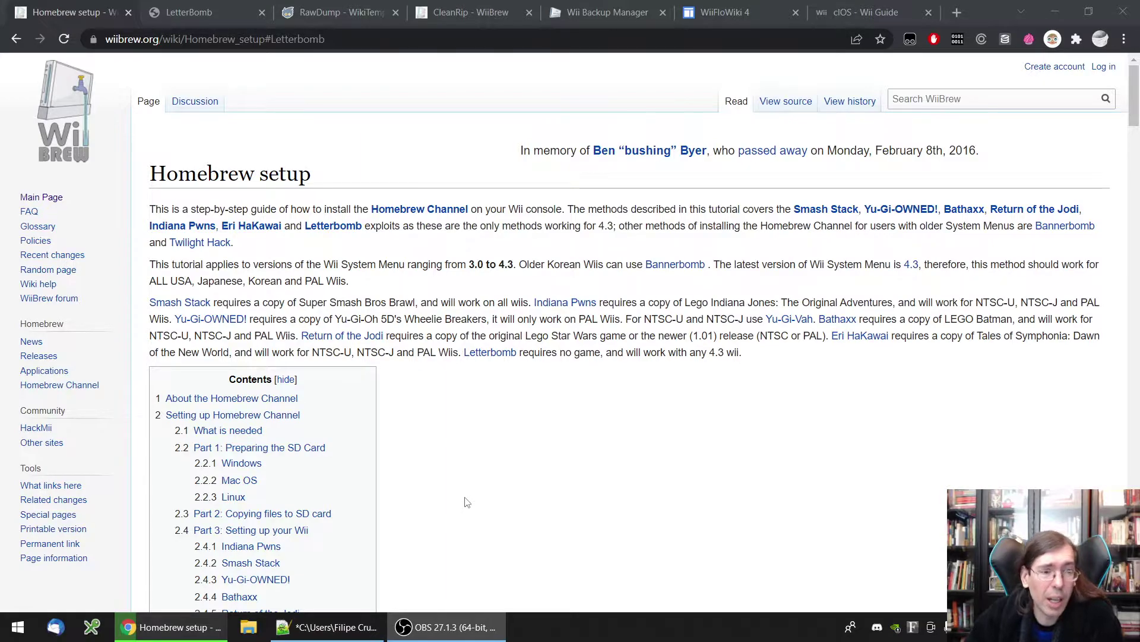
Go to the Letterbomb section of the Homebrew setup guide and compare its instructions with the LetterBomb download page
scroll(467, 502, "down", 3)
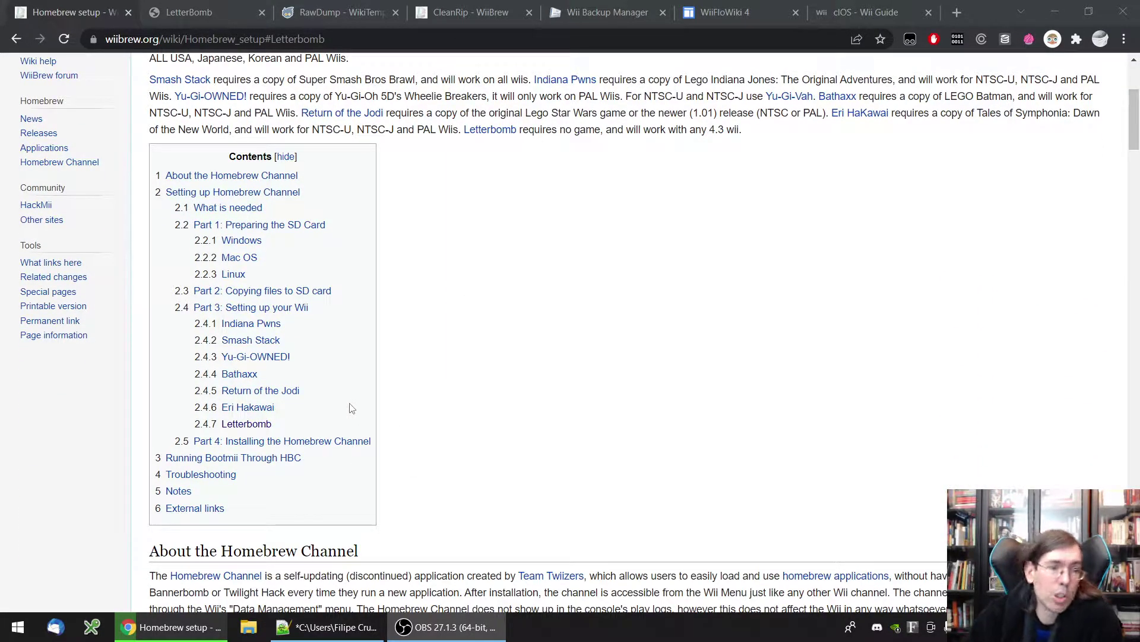
left_click(246, 424)
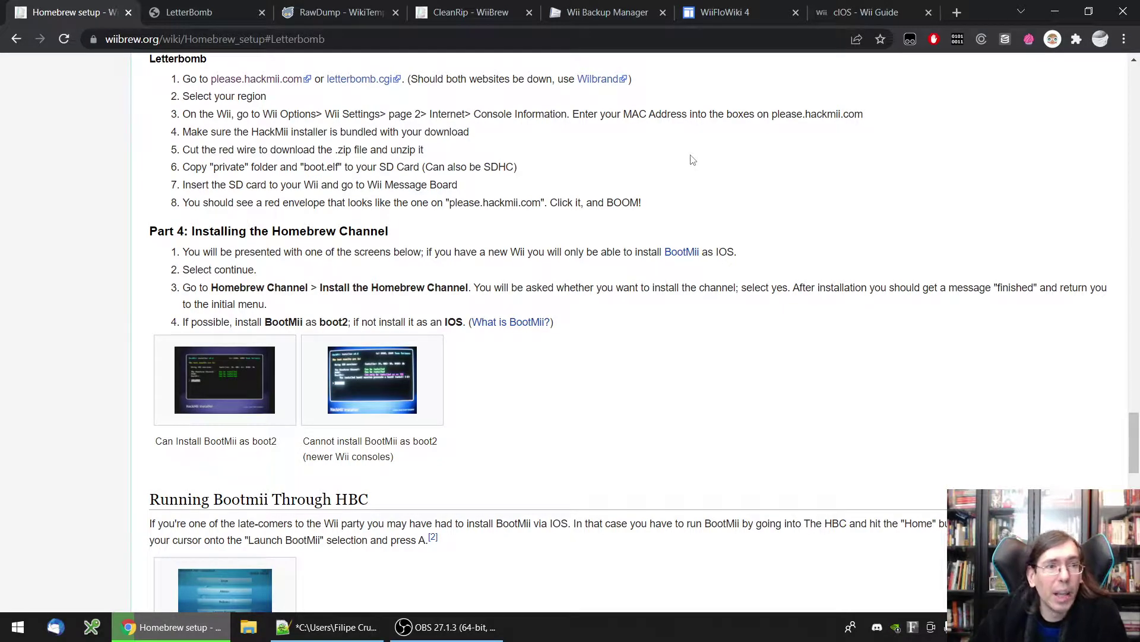
left_click(195, 18)
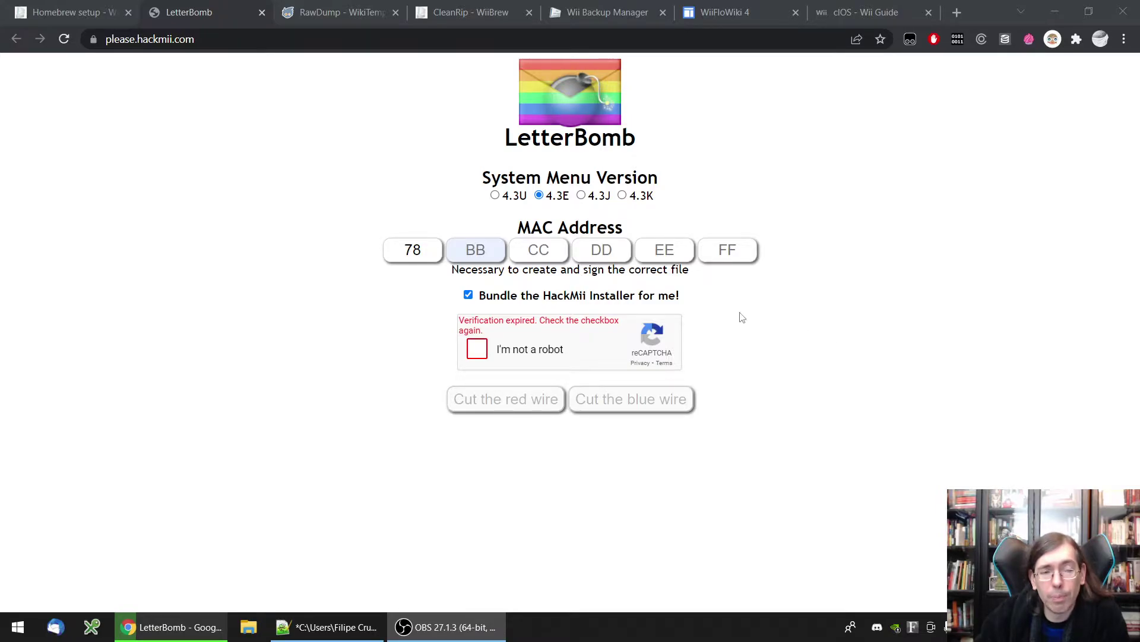
left_click(80, 13)
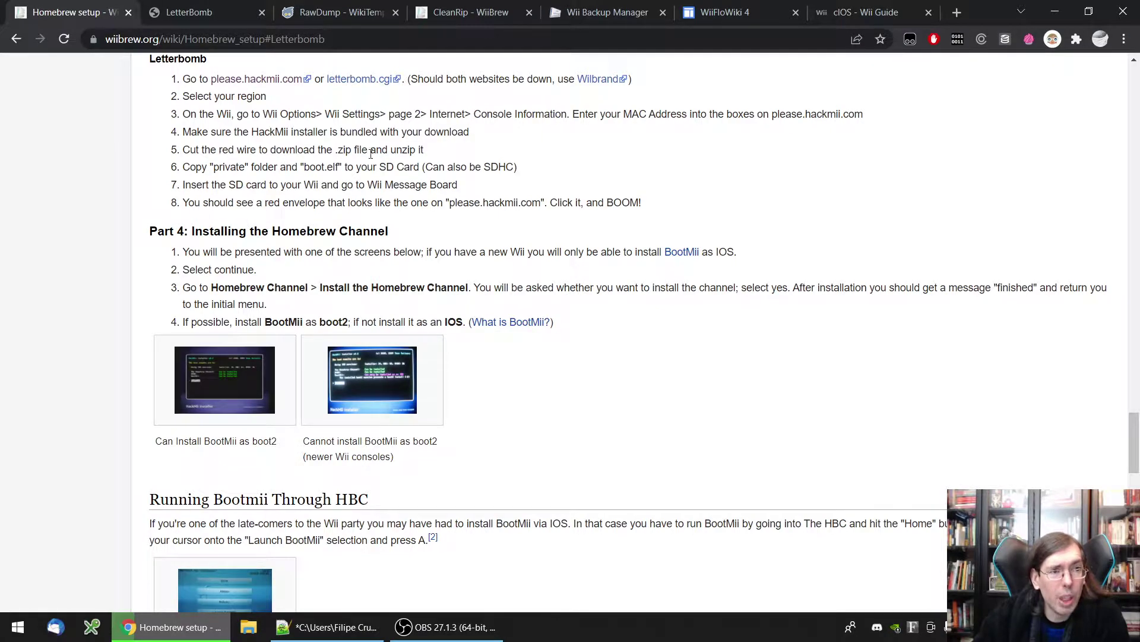
left_click_drag(453, 153, 371, 149)
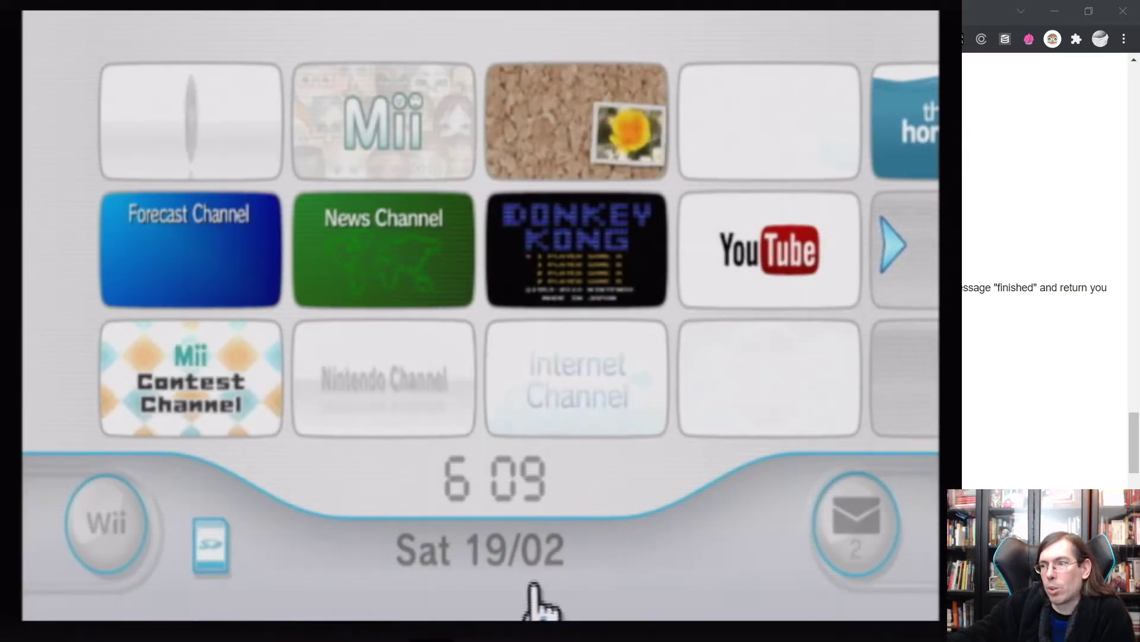
Open the Wii Message Board and view the messages for 11 February 2022 from its calendar
left_click(843, 553)
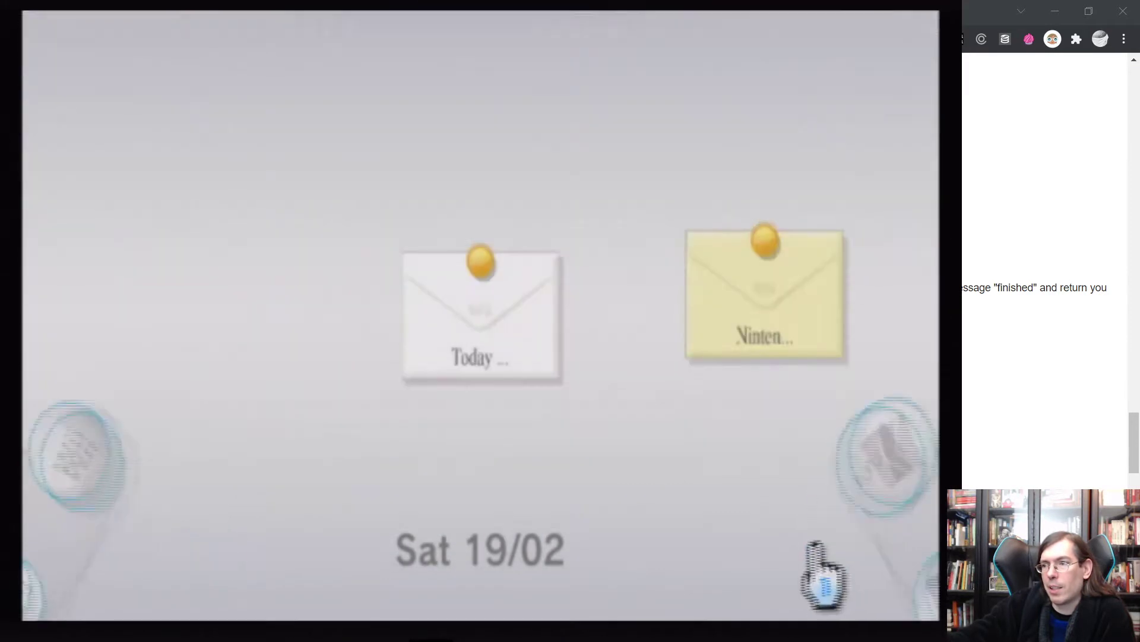
left_click(107, 526)
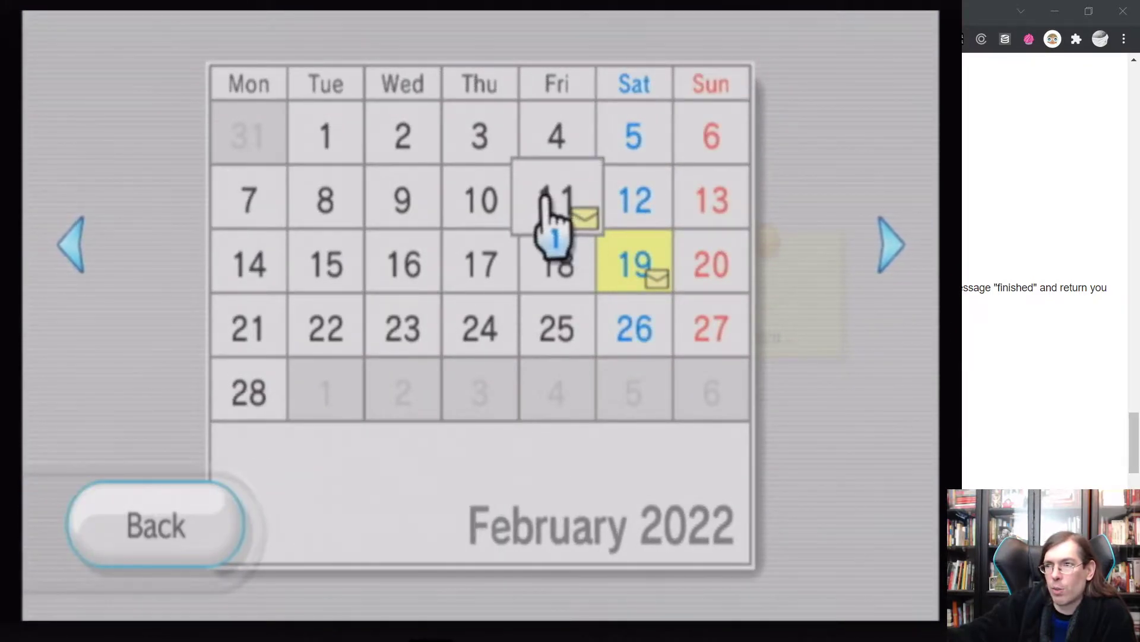
left_click(544, 199)
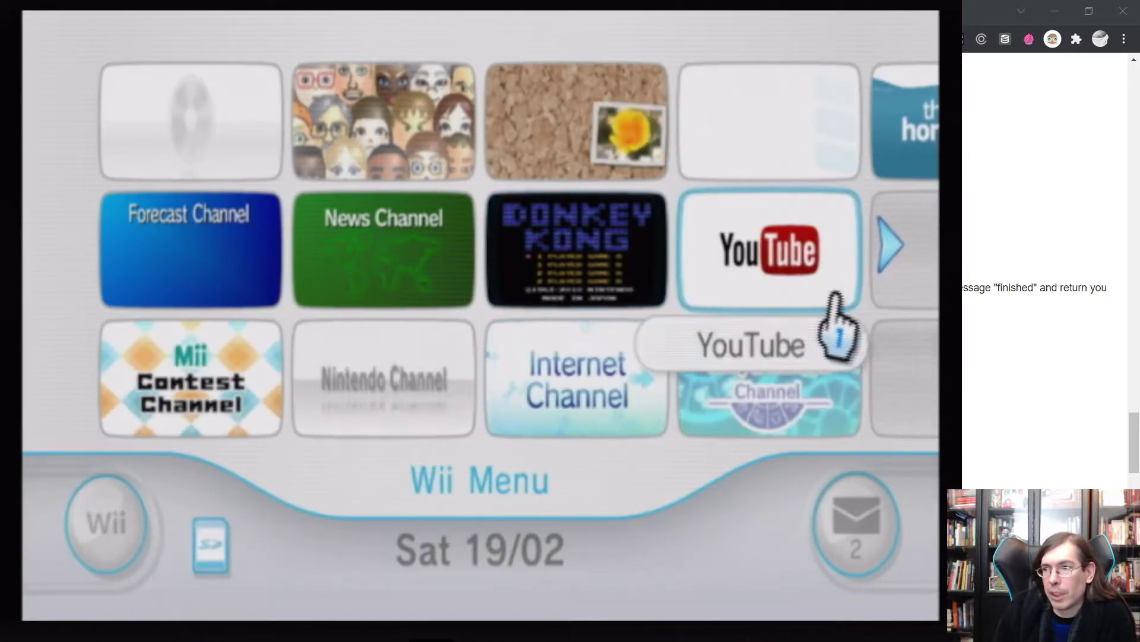
Start the Homebrew Channel from the Wii Menu and browse its installed apps, including Homebrew Browser and ScummVM
left_click(897, 274)
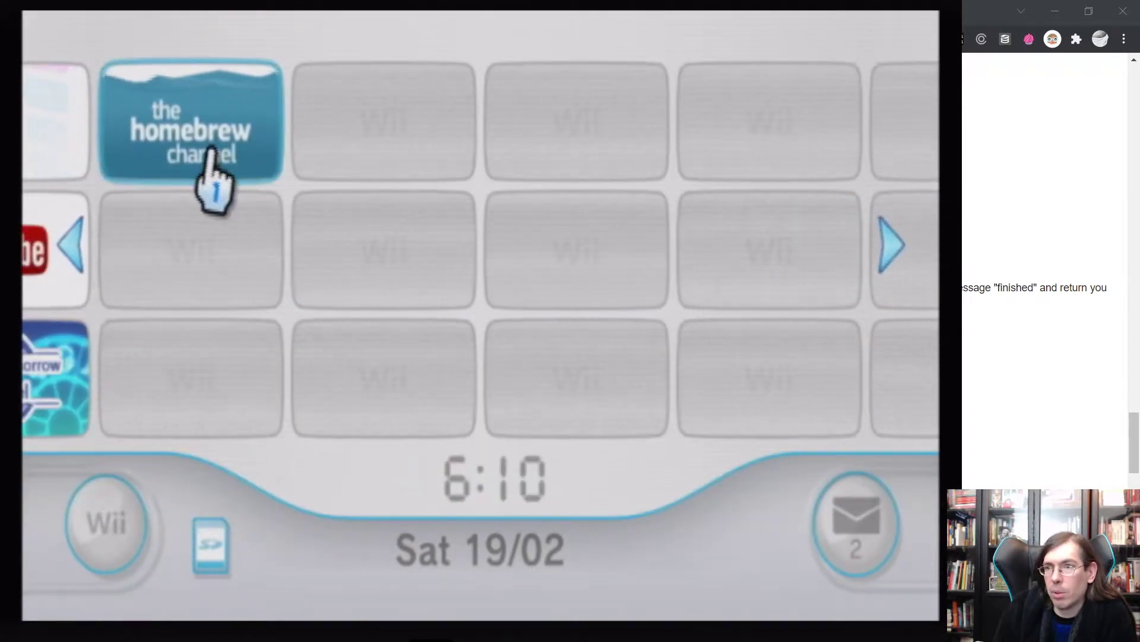
left_click(187, 149)
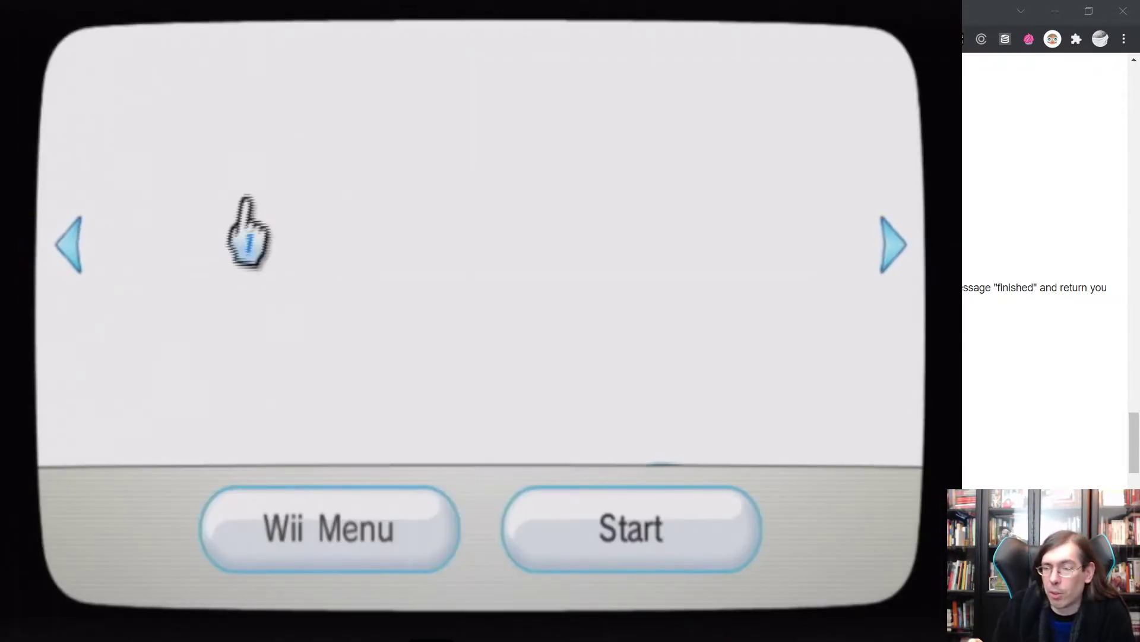
left_click(653, 520)
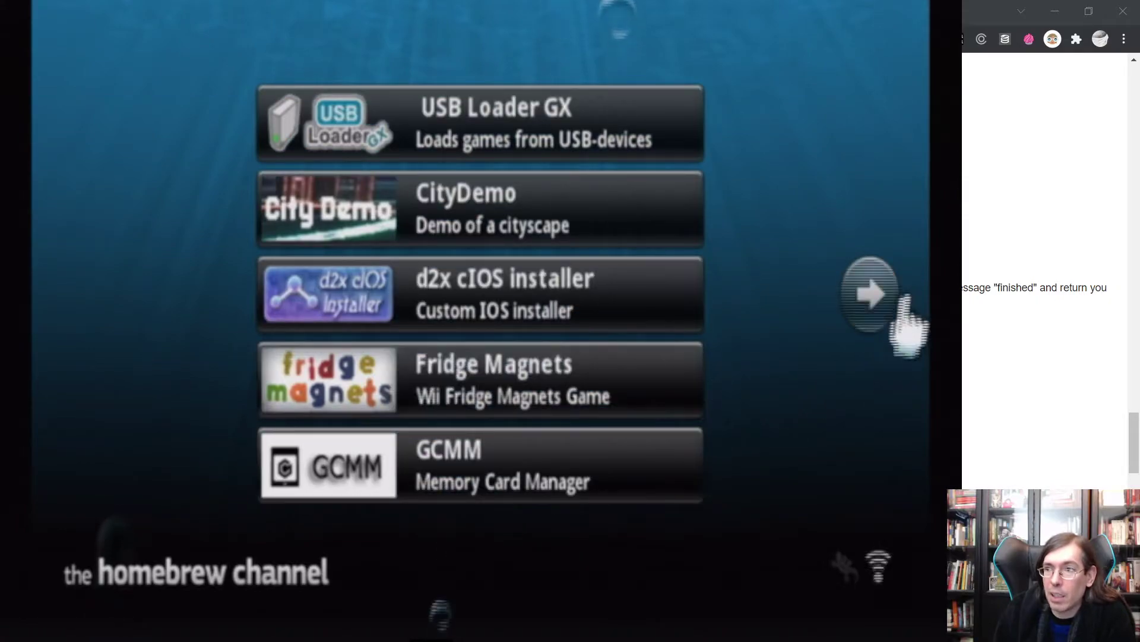
left_click(871, 294)
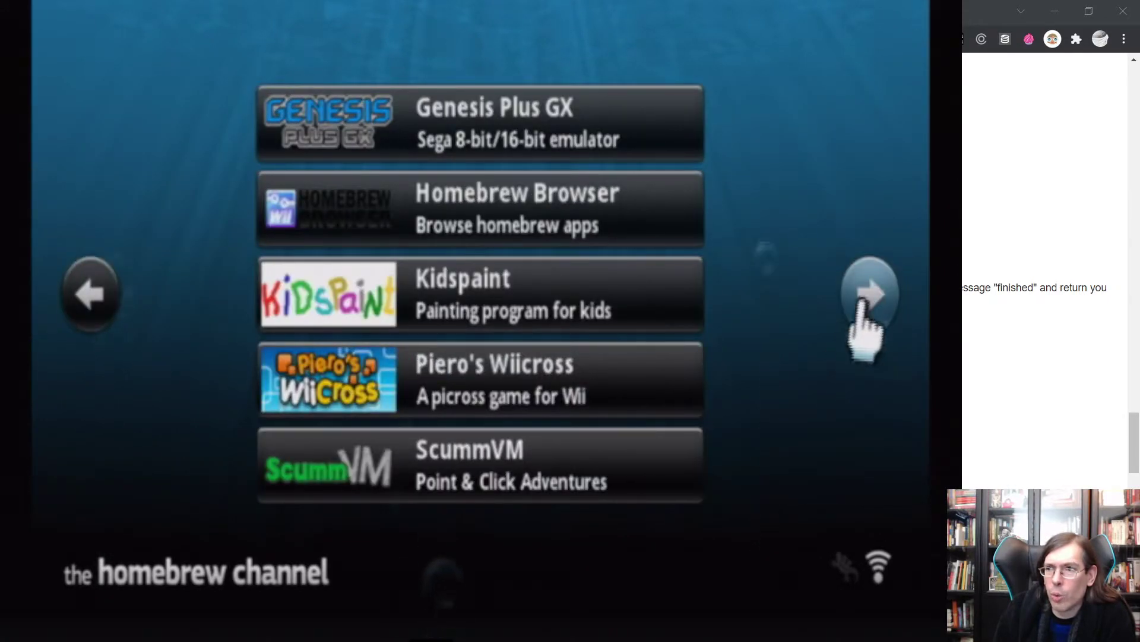
left_click(502, 225)
left_click(521, 466)
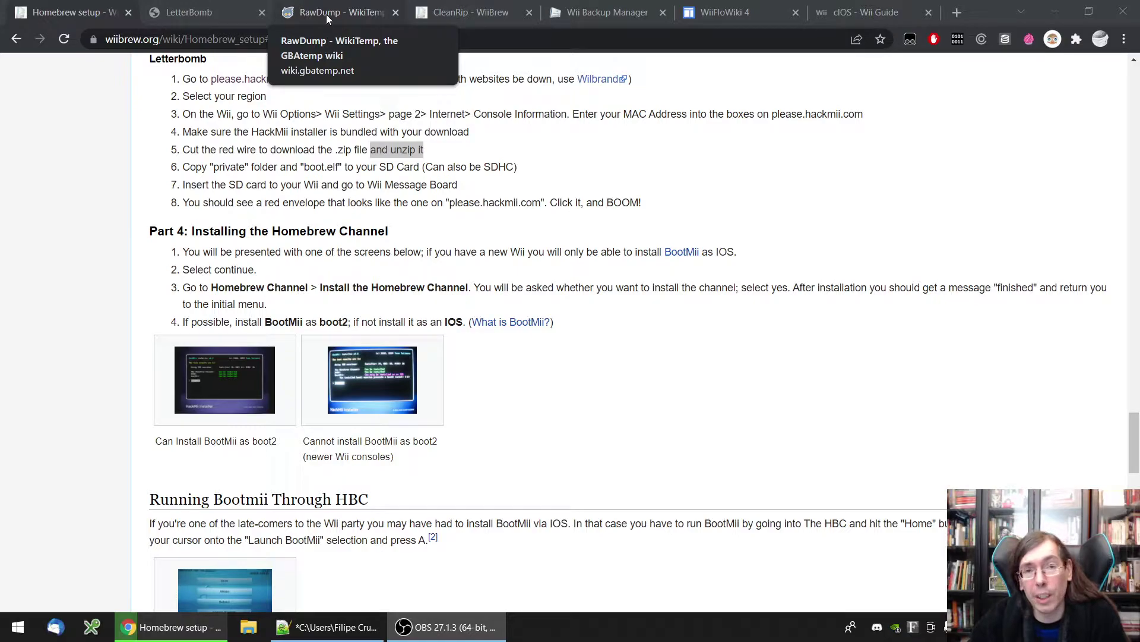
View the RawDump wiki page and read which DVD drives can rip Wii discs
left_click(326, 14)
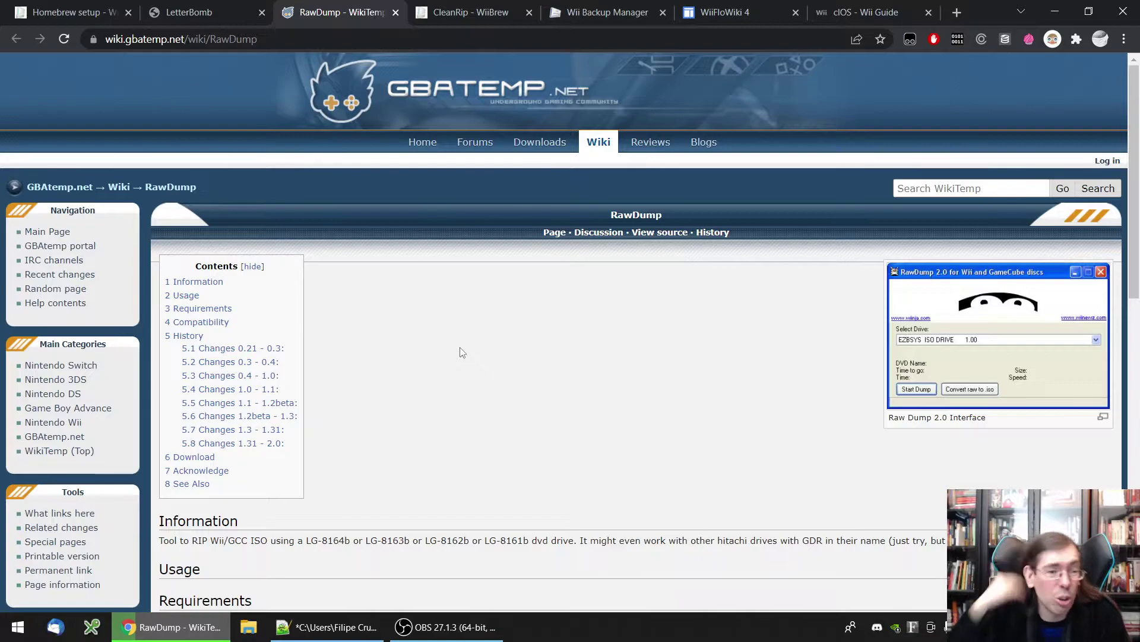
left_click_drag(435, 540, 747, 558)
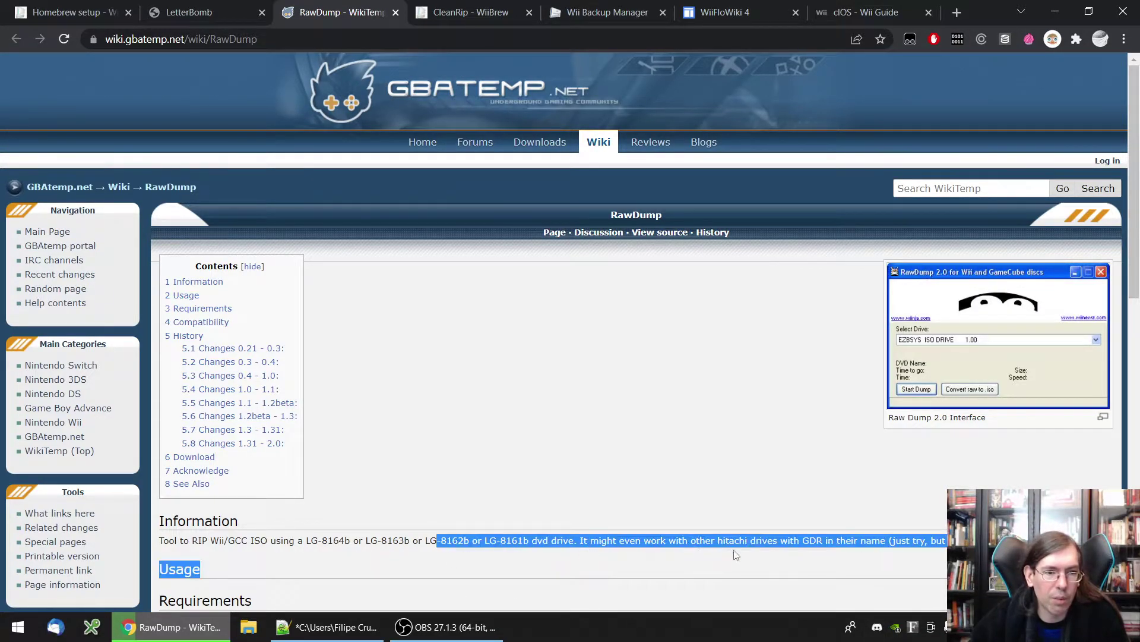
left_click(700, 462)
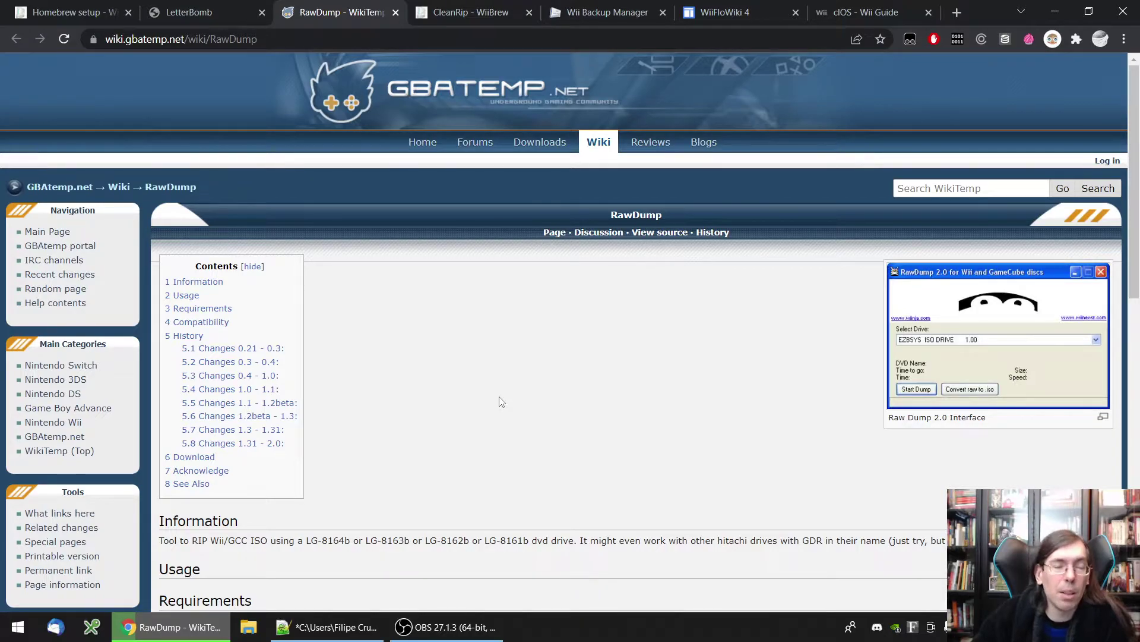
View the CleanRip page on WiiBrew and skim its description and contents
left_click(473, 12)
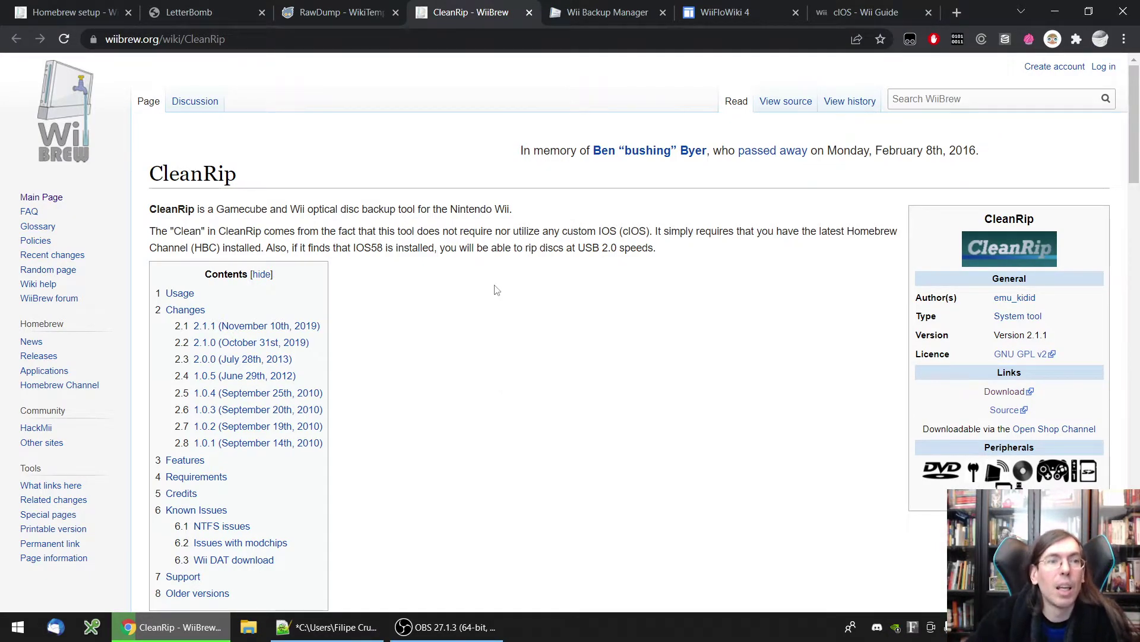
scroll(472, 291, "down", 5)
scroll(473, 297, "up", 6)
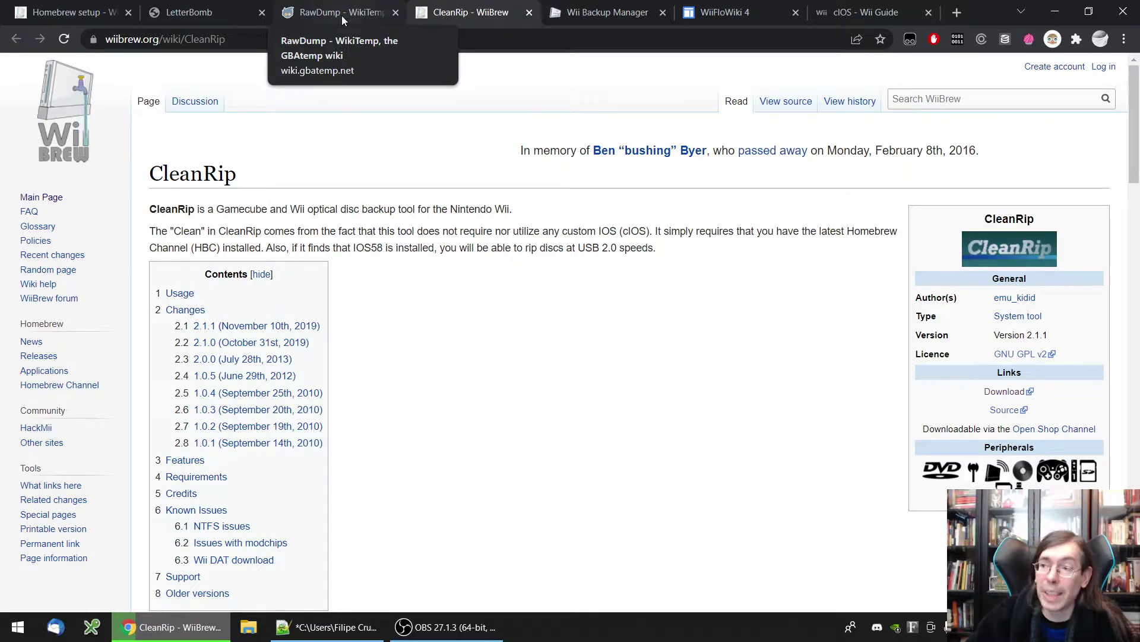
Show the Wii Backup Manager website, launch the Wii Backup Manager program and maximize its window
left_click(596, 15)
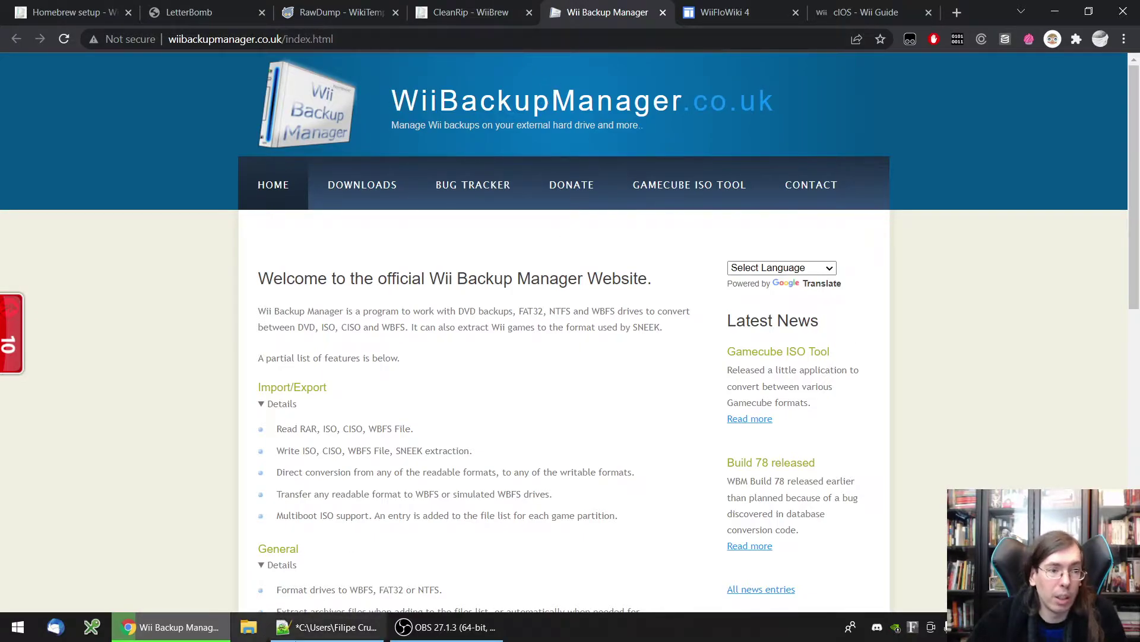
left_click(261, 630)
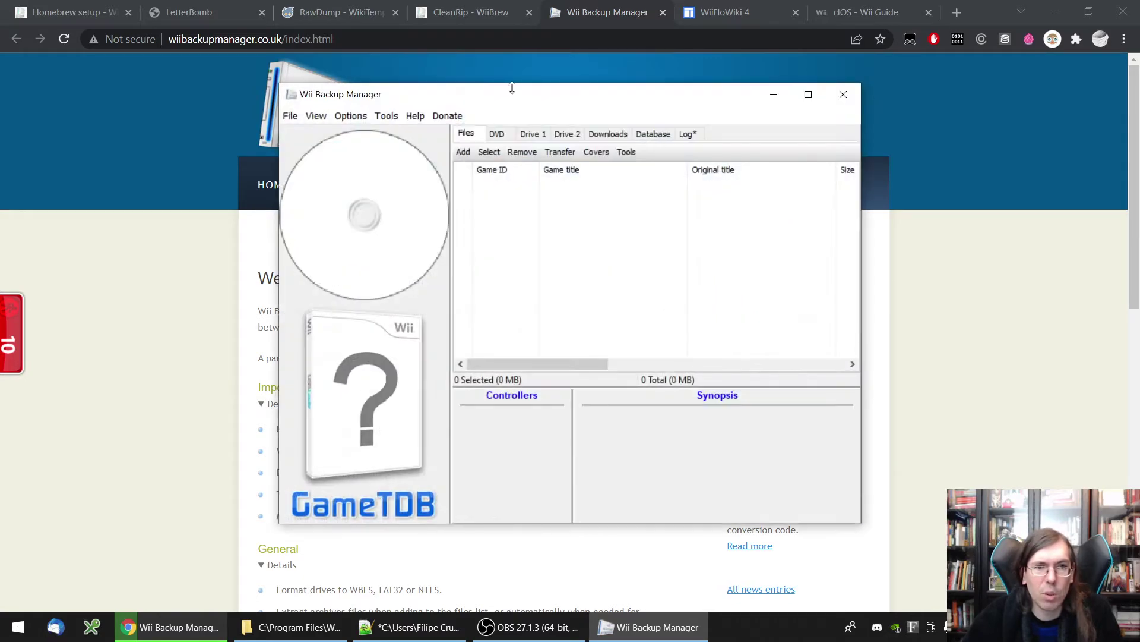
double_click(528, 98)
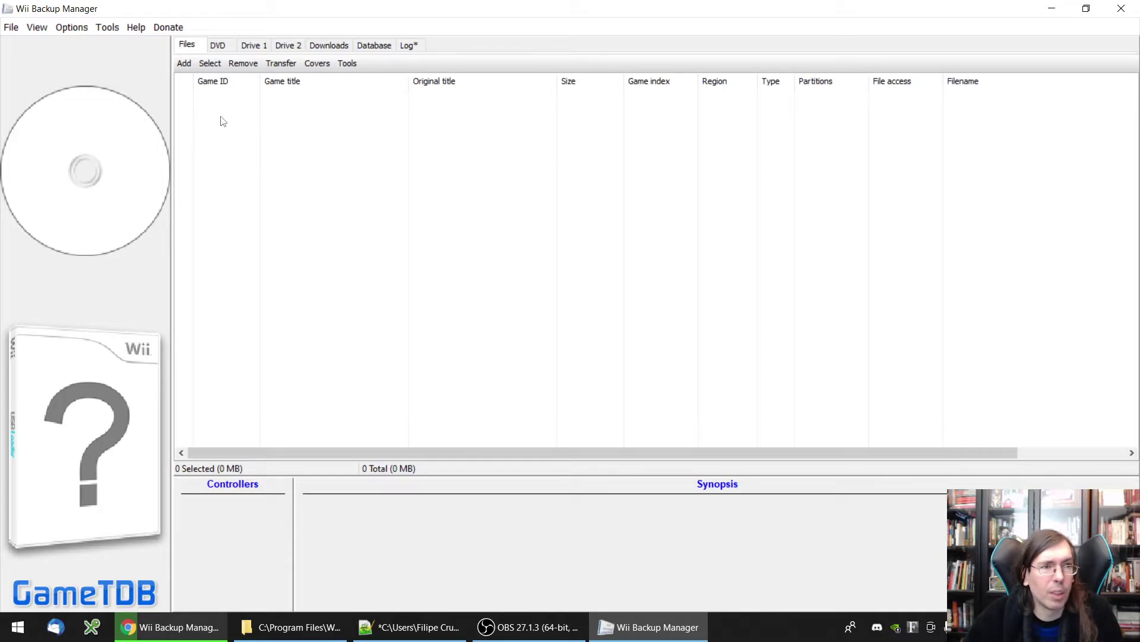
Check which drives can be chosen for Drive 2 in Wii Backup Manager, then minimize the program
left_click(288, 46)
left_click(210, 63)
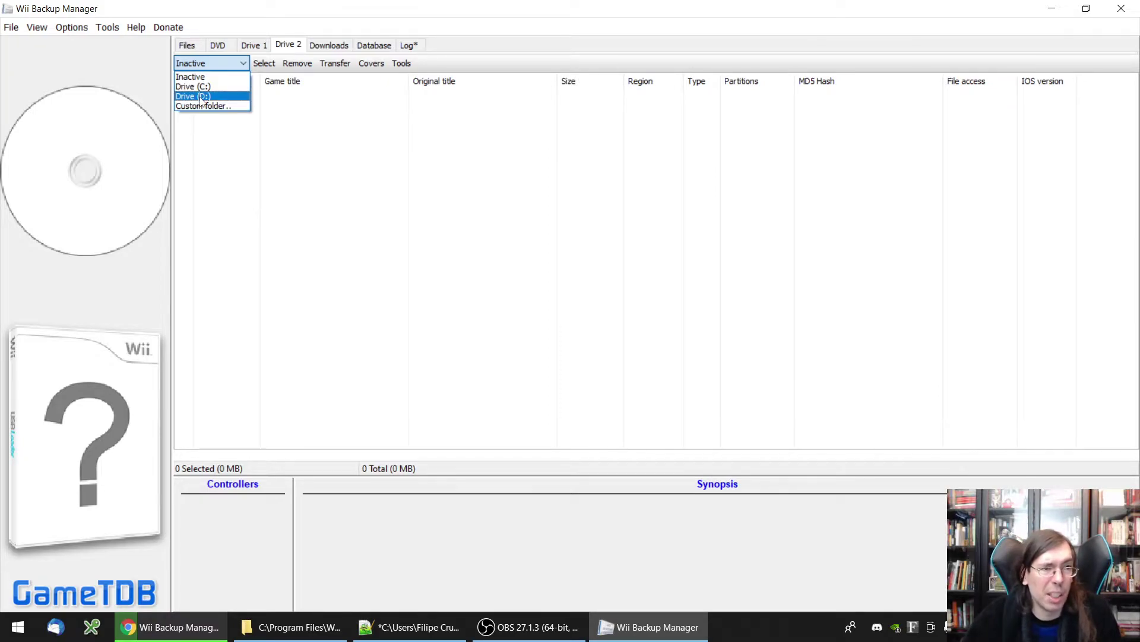
left_click(346, 217)
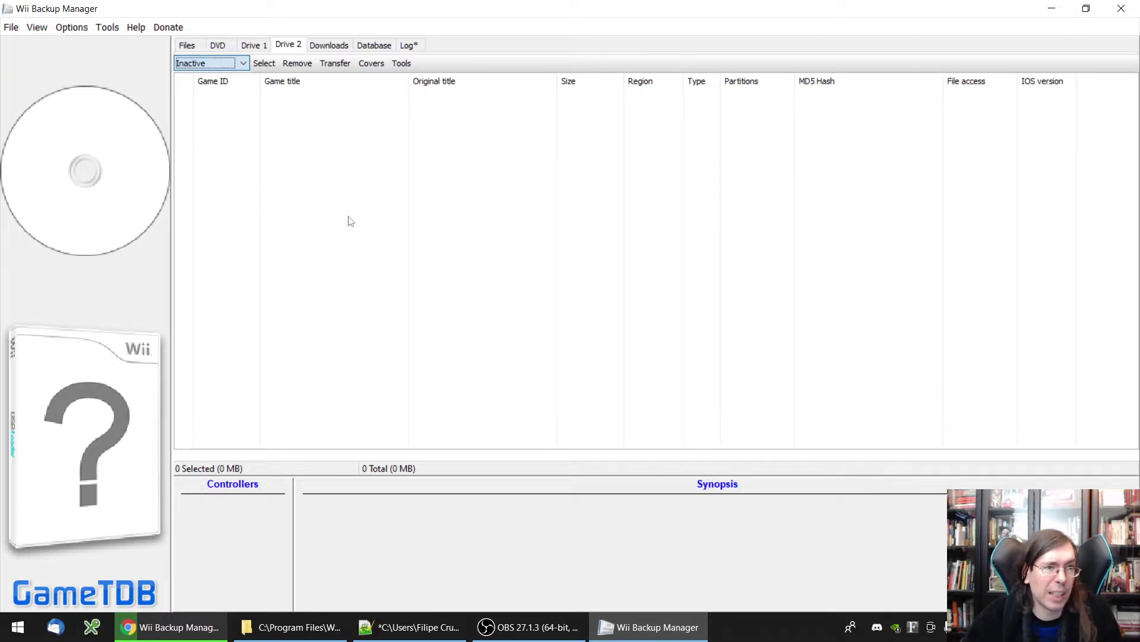
left_click(189, 46)
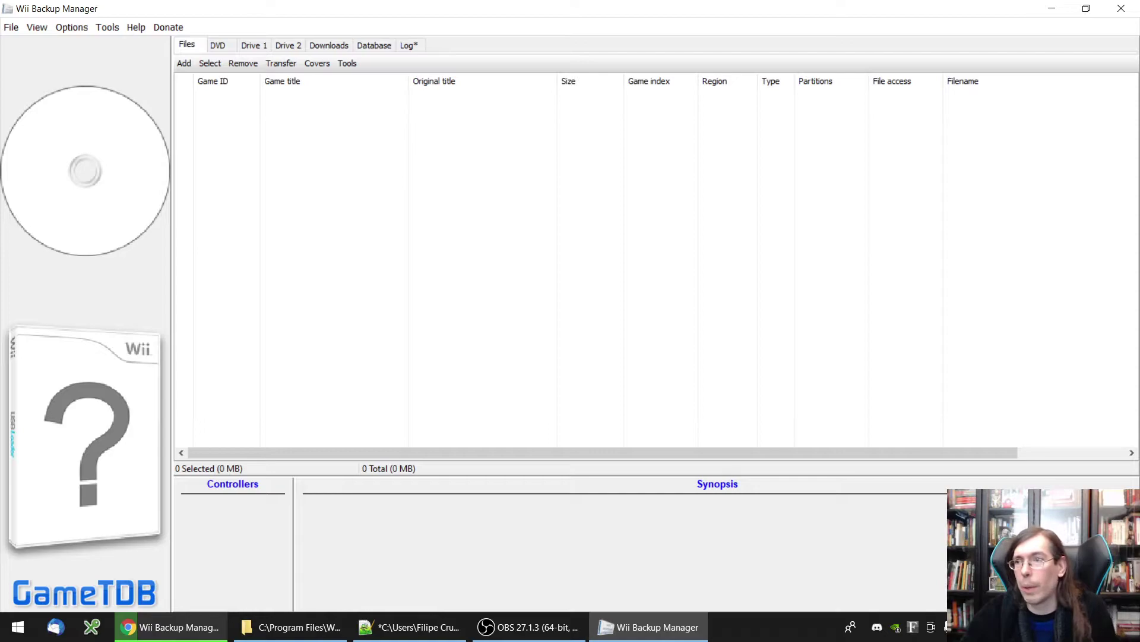
key("alt+Tab")
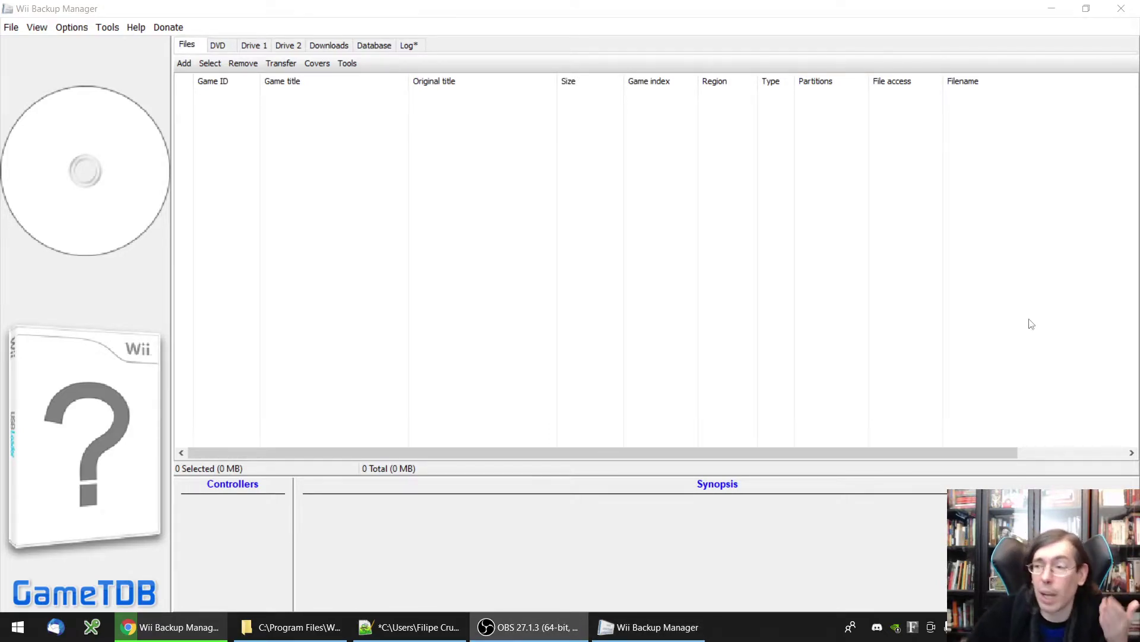
left_click(284, 46)
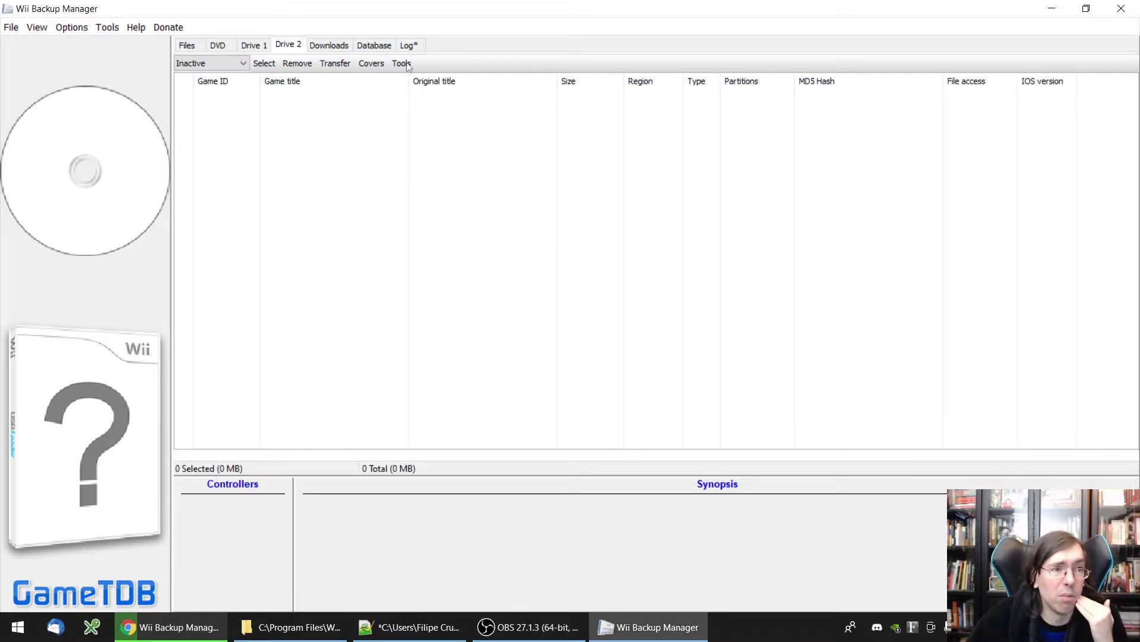
left_click(1052, 9)
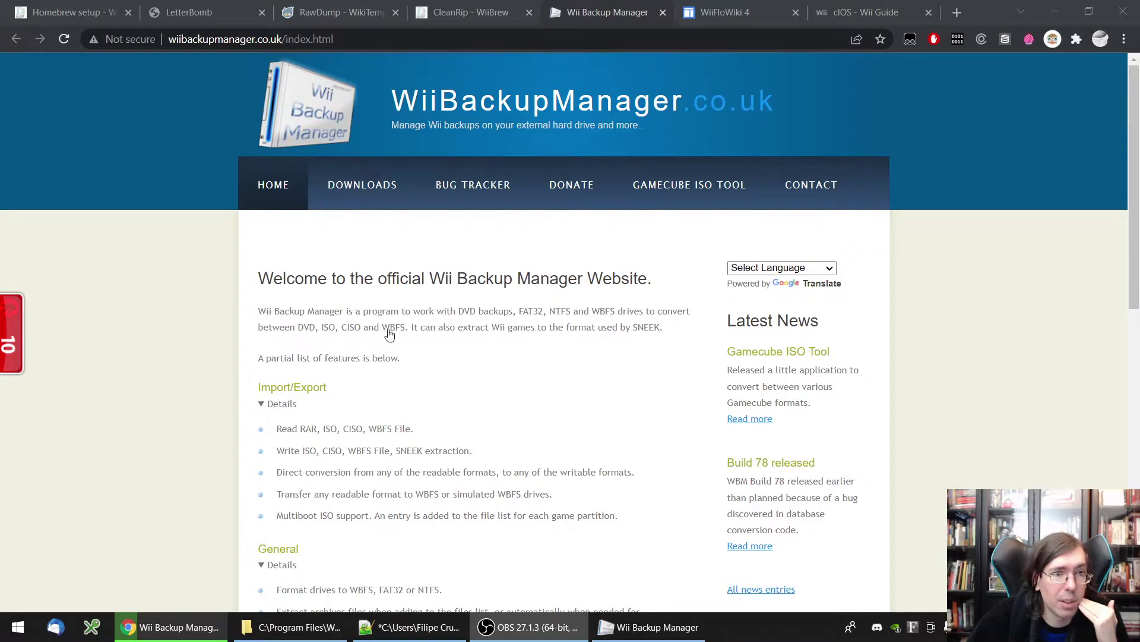
Highlight WBFS in the website's description and review the file transfer formats offered in Wii Backup Manager
left_click_drag(391, 330, 403, 326)
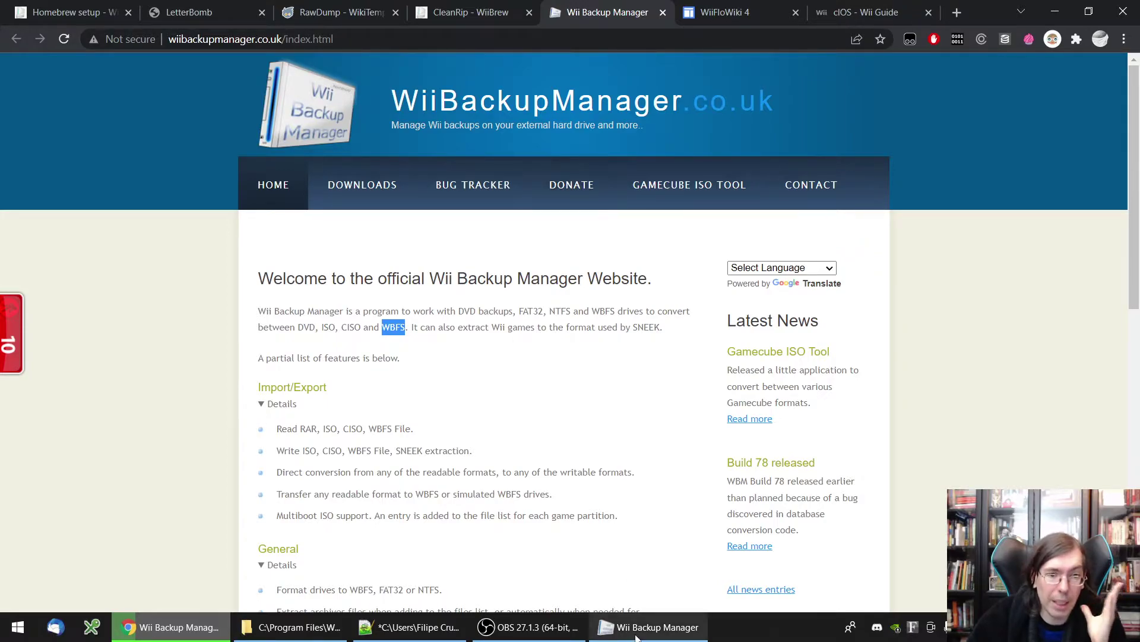
left_click(653, 627)
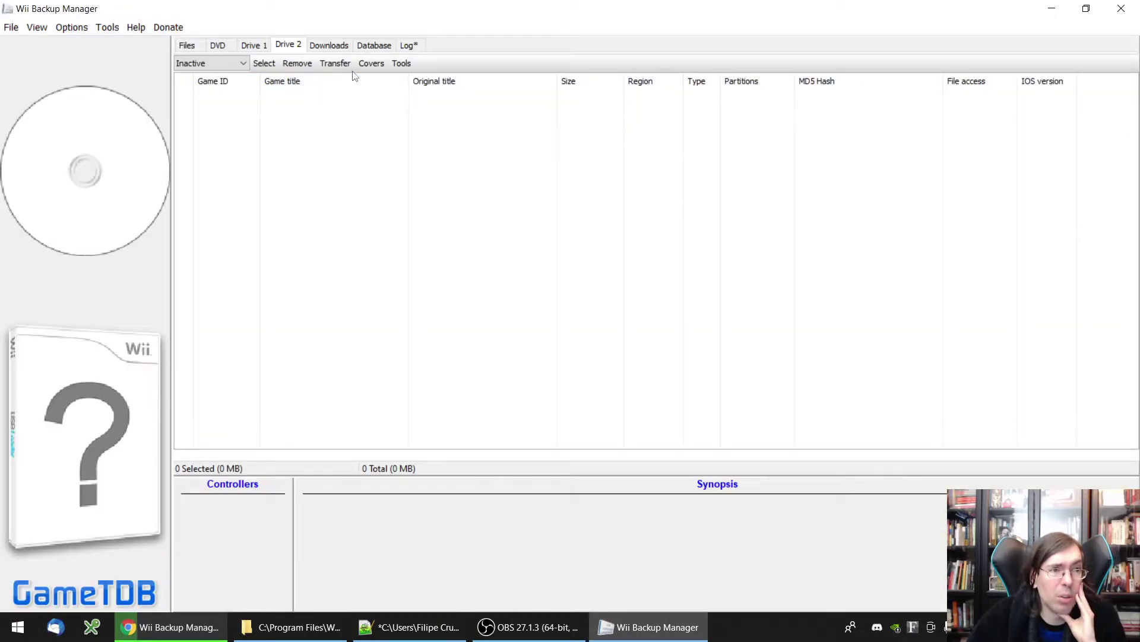
left_click(189, 45)
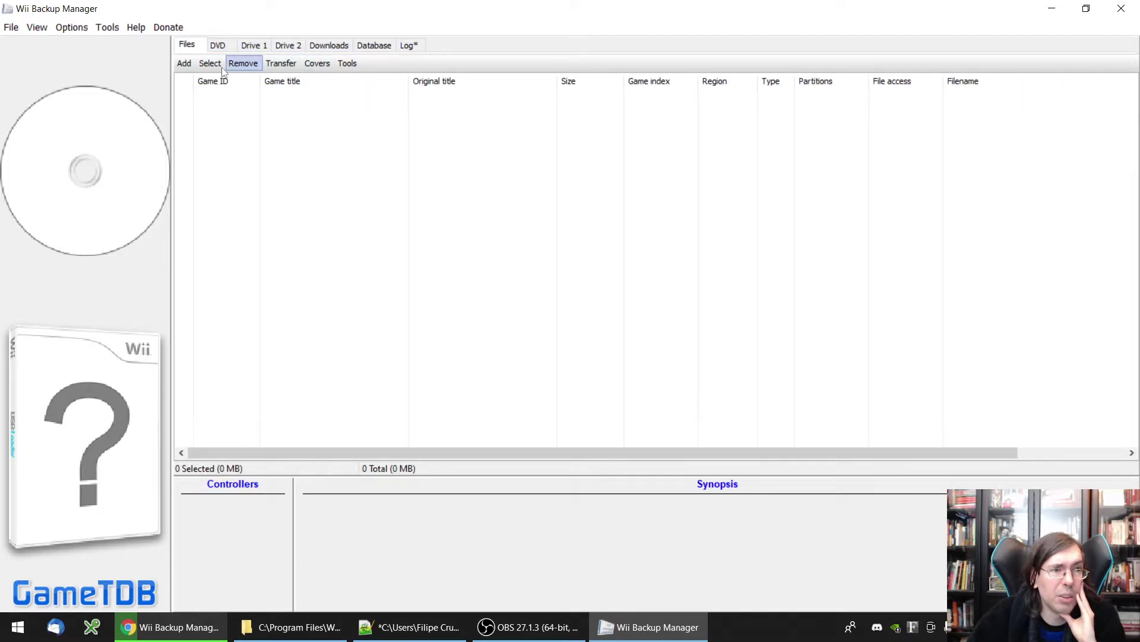
left_click(290, 66)
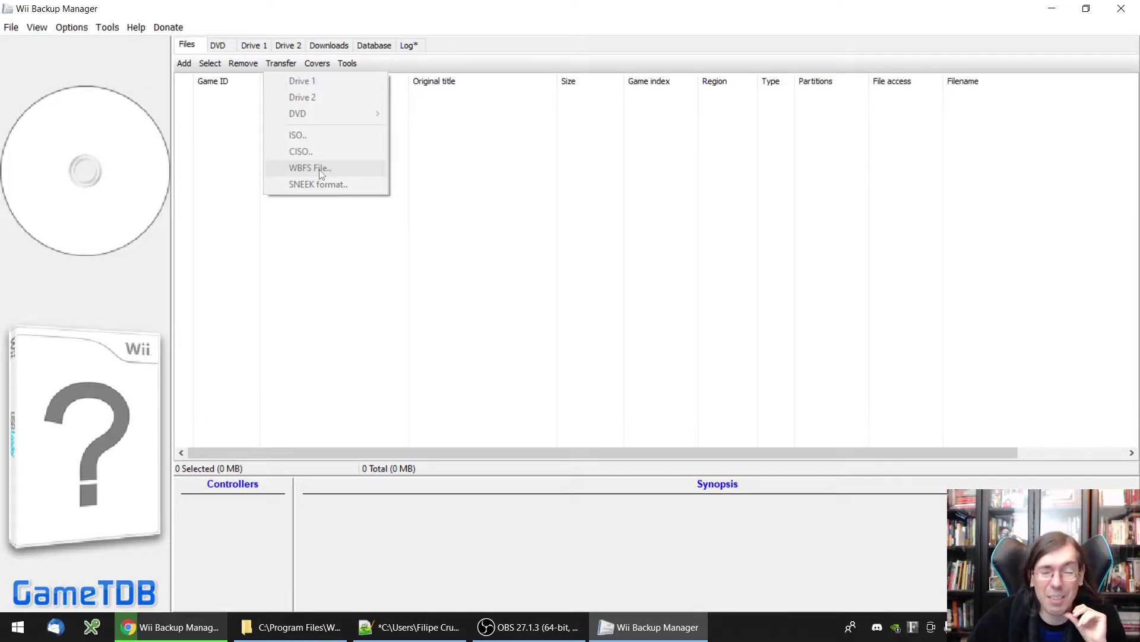
left_click(534, 240)
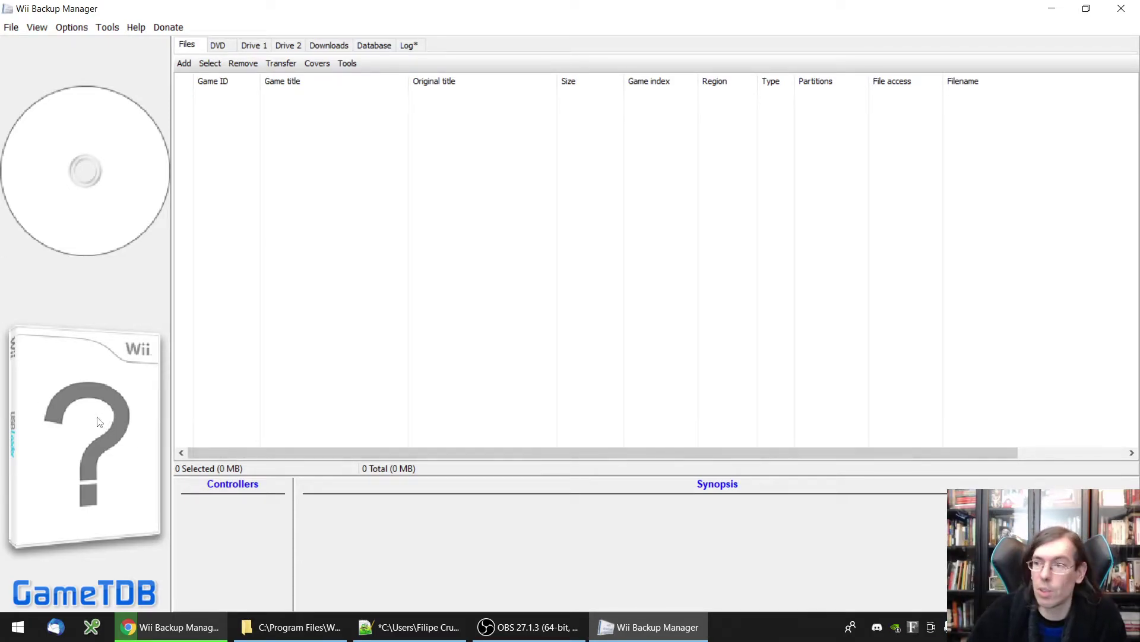
Close Wii Backup Manager and view the WiiFloWiki 4 page before switching to the Wii Menu video window
left_click(1121, 8)
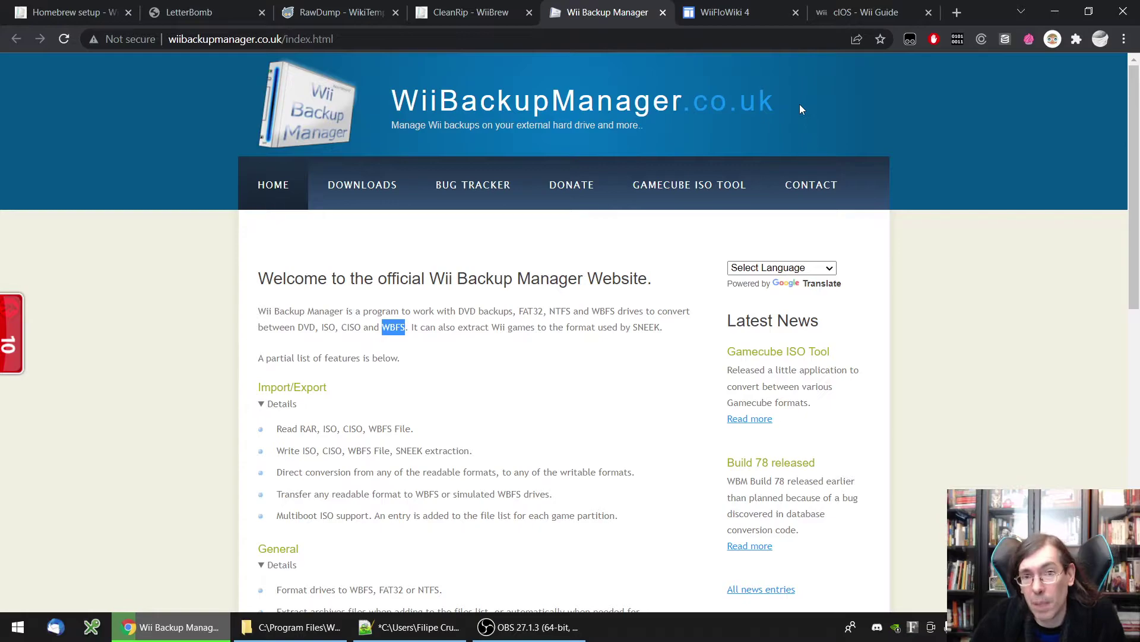
left_click(725, 14)
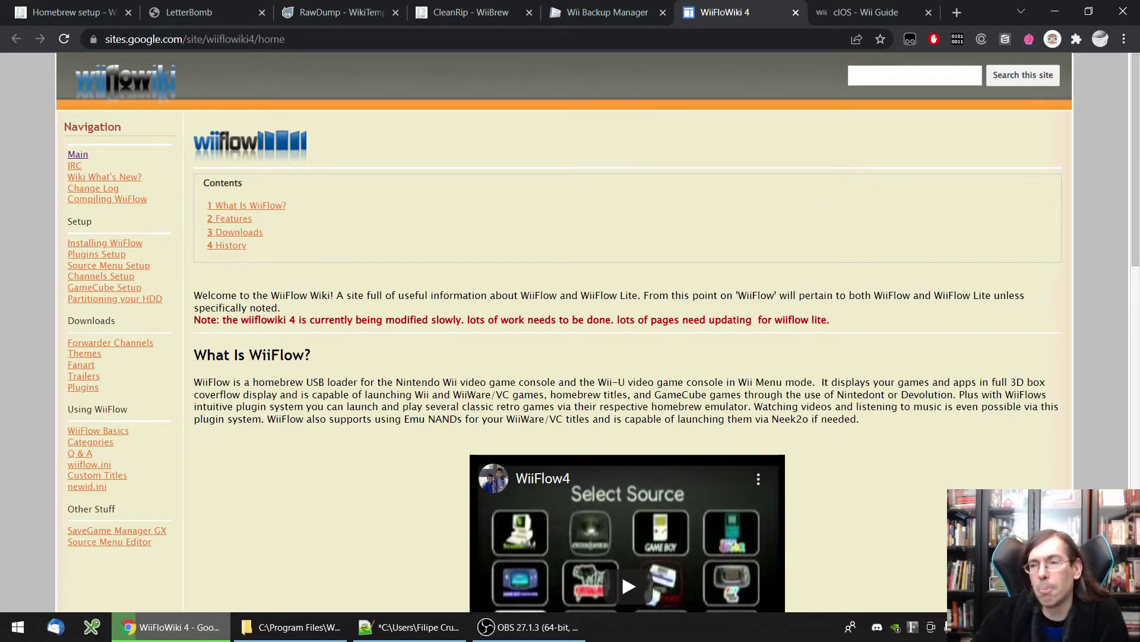
key("alt+Tab")
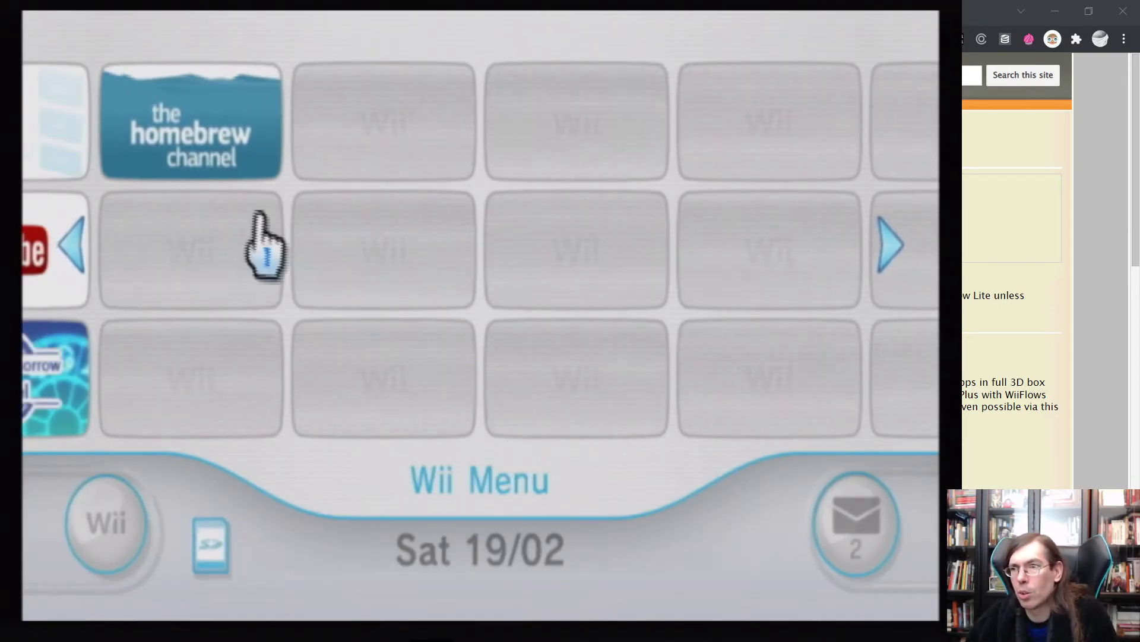
Open the Homebrew Channel from the Wii Menu and go to another page of its app list
left_click(219, 152)
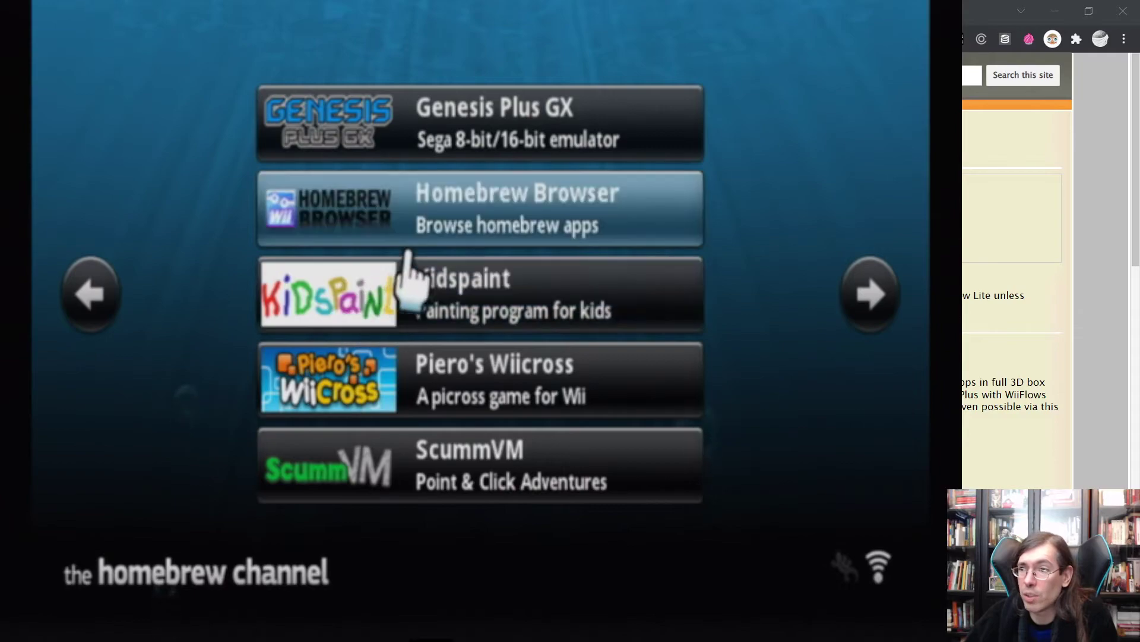
left_click(87, 297)
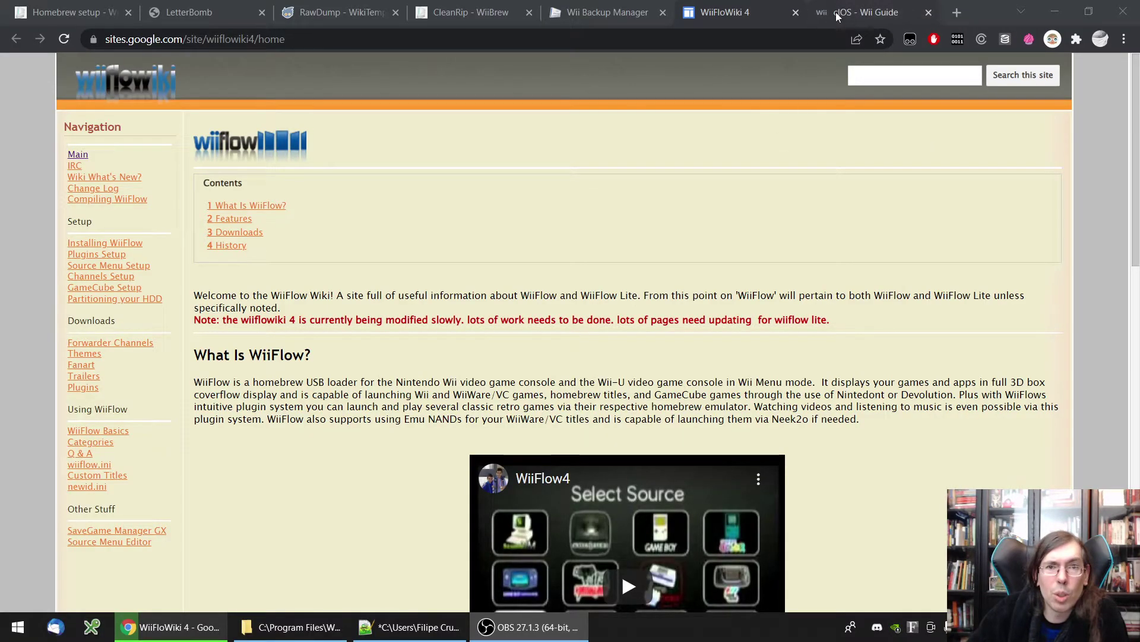
Show the Wii Guide cIOS page in the browser and highlight cIOS slot 249 in the first installer settings
left_click(837, 16)
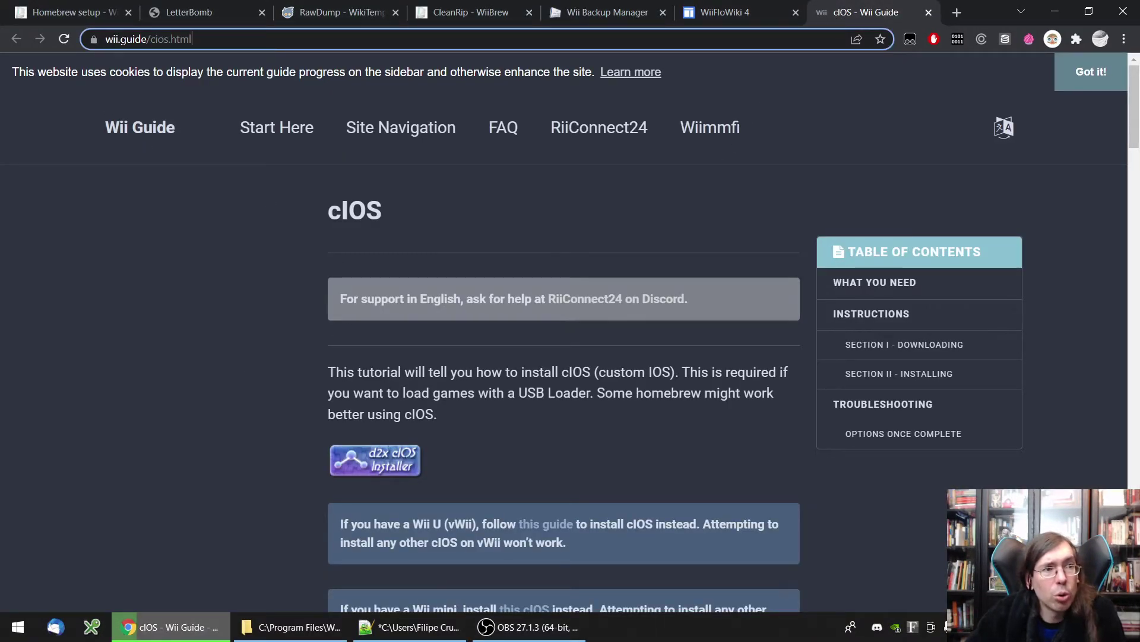
scroll(301, 324, "down", 5)
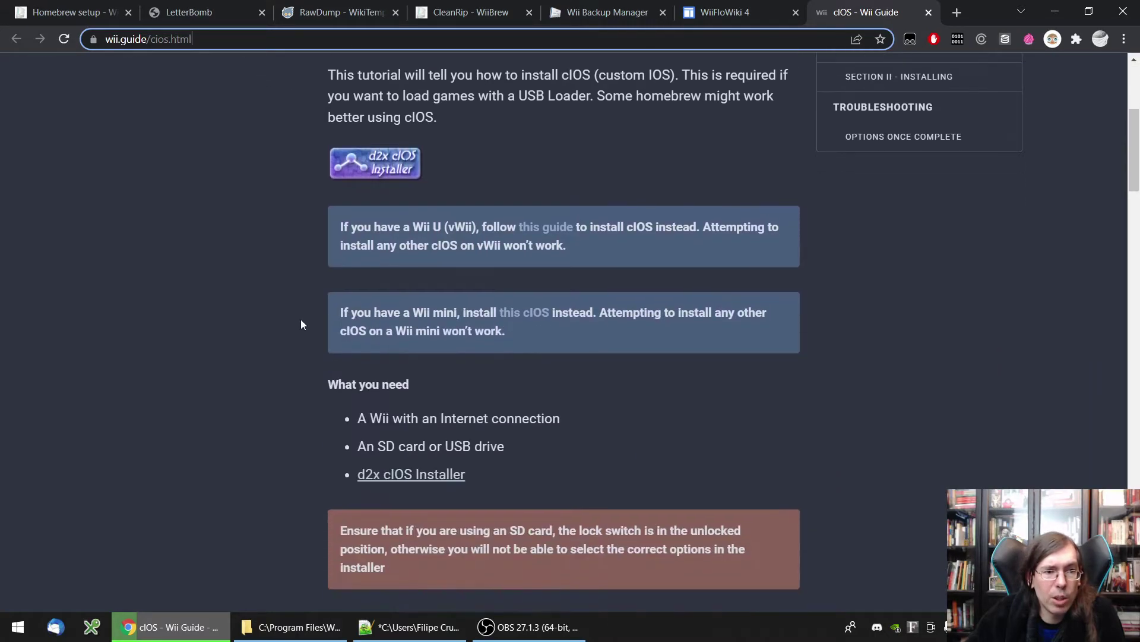
scroll(376, 158, "down", 5)
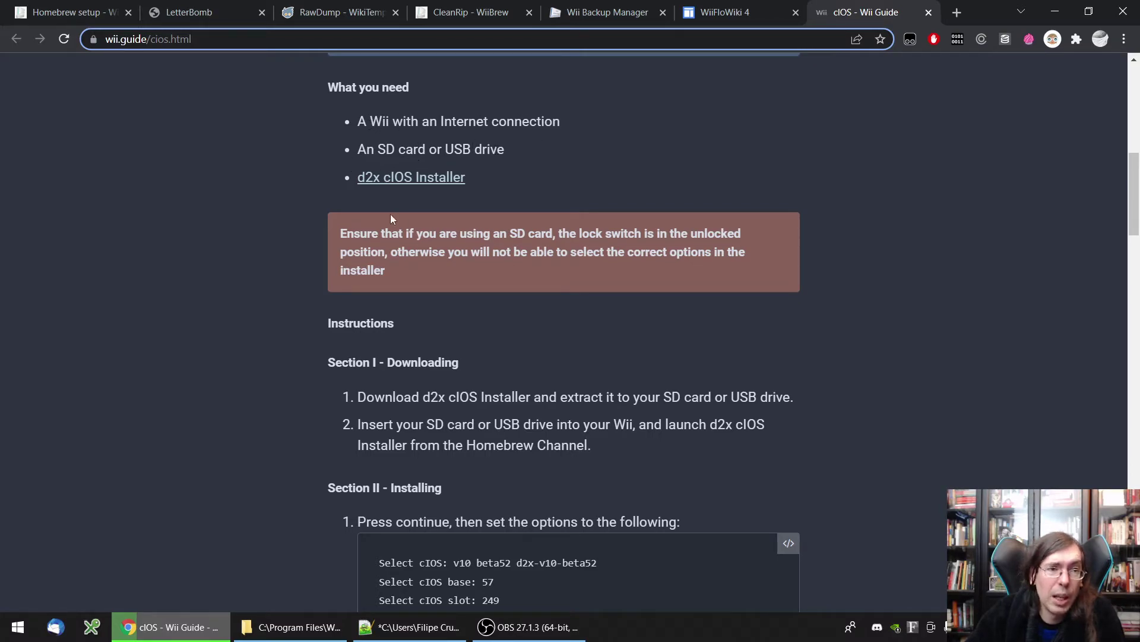
scroll(475, 300, "down", 5)
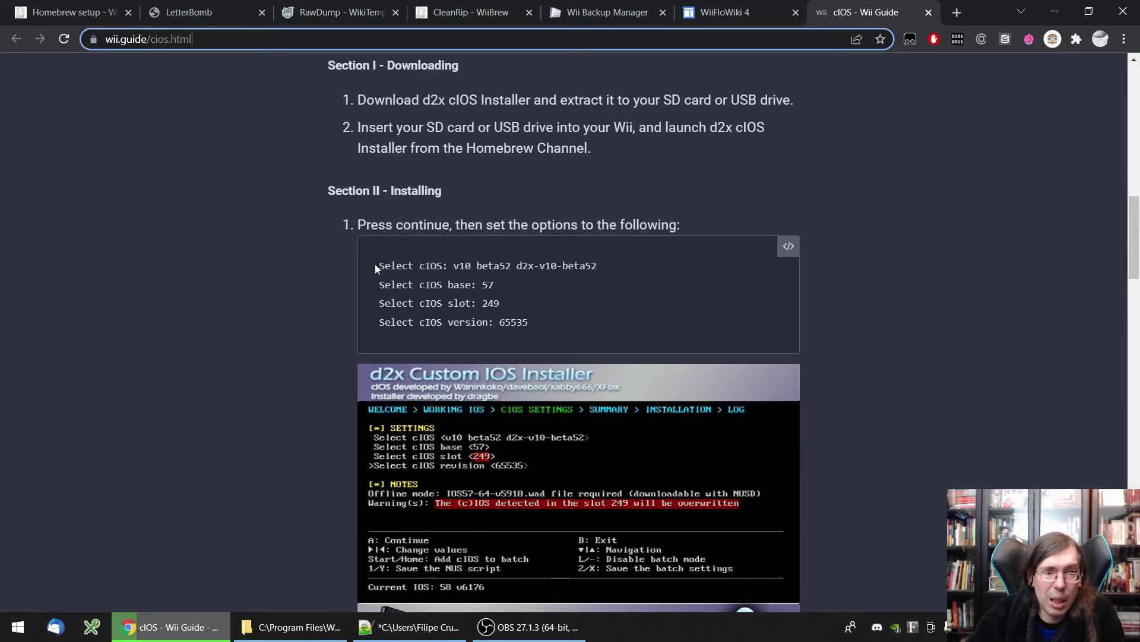
left_click_drag(426, 303, 512, 300)
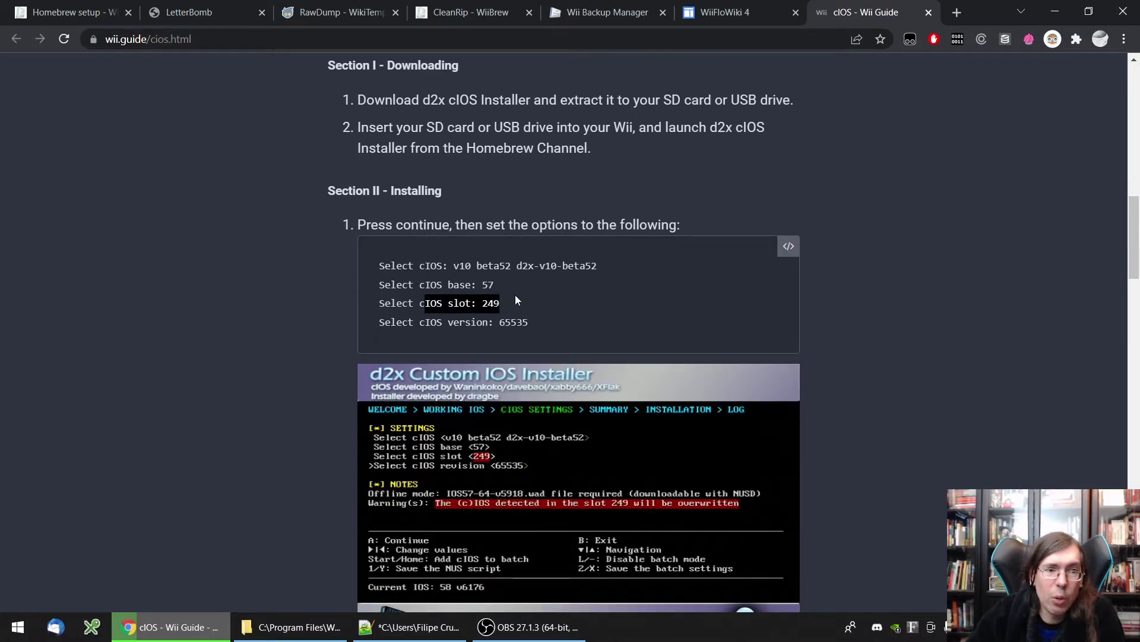
left_click(529, 310)
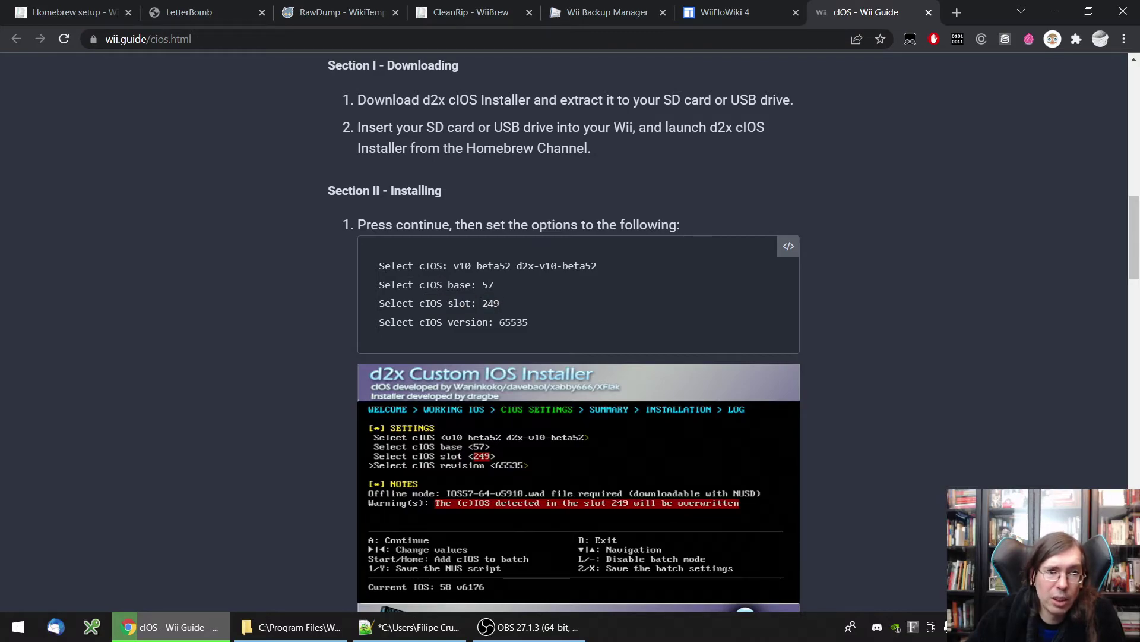
Highlight the cIOS settings blocks for slots 249 and 250, and review the remaining installation and troubleshooting instructions
left_click_drag(377, 264, 592, 339)
scroll(208, 338, "down", 9)
left_click_drag(378, 239, 552, 311)
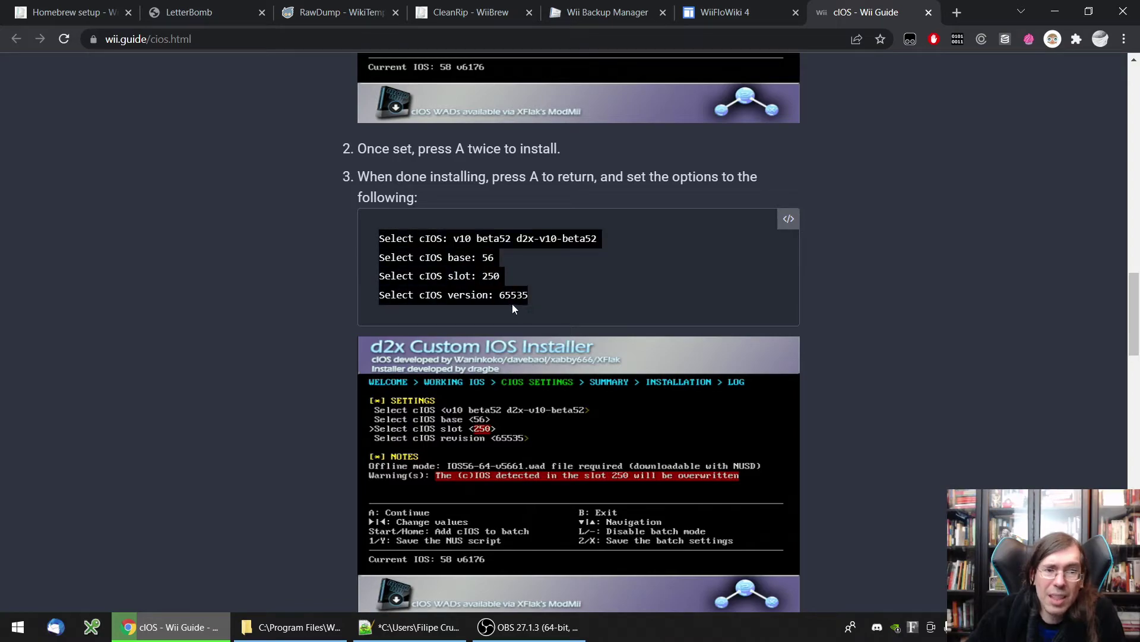
left_click(319, 299)
scroll(313, 302, "down", 9)
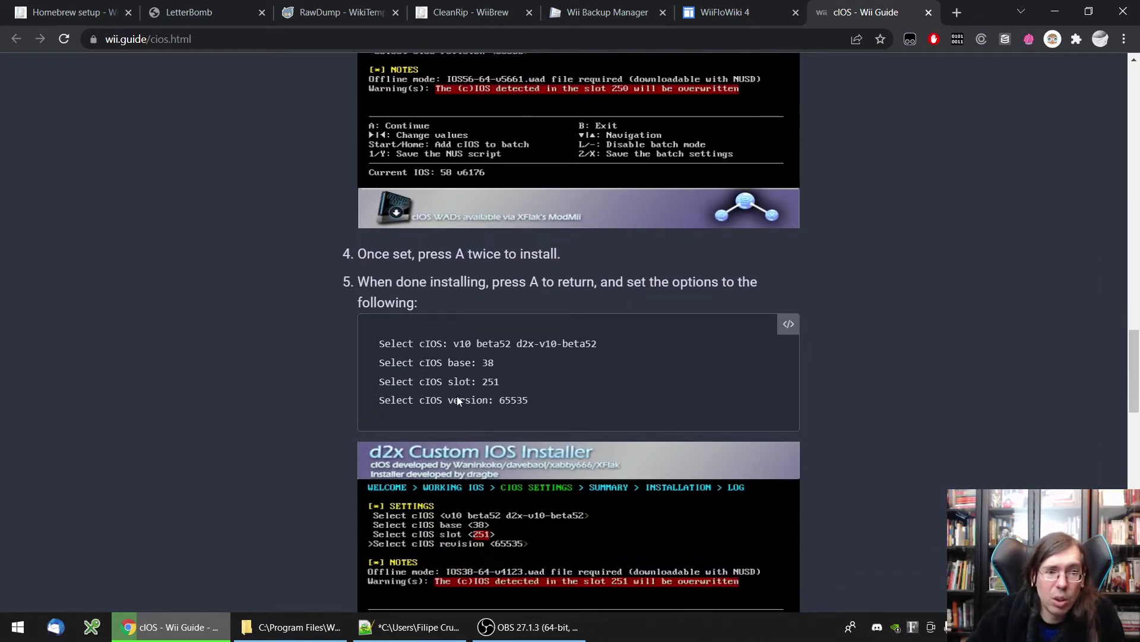
scroll(429, 305, "down", 7)
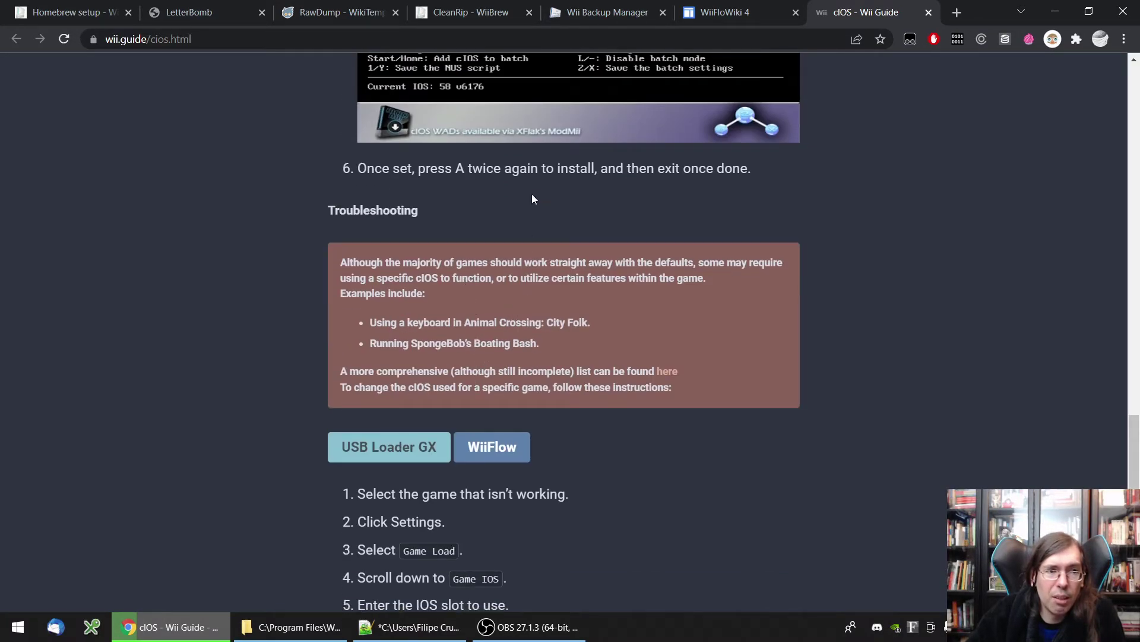
scroll(641, 466, "down", 5)
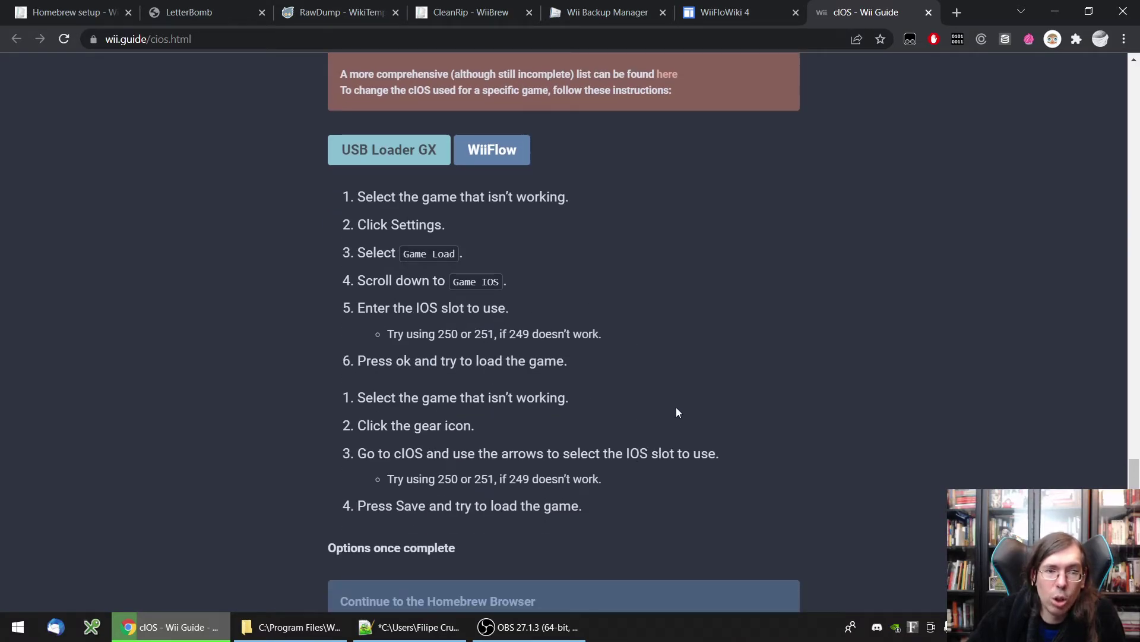
scroll(674, 407, "down", 5)
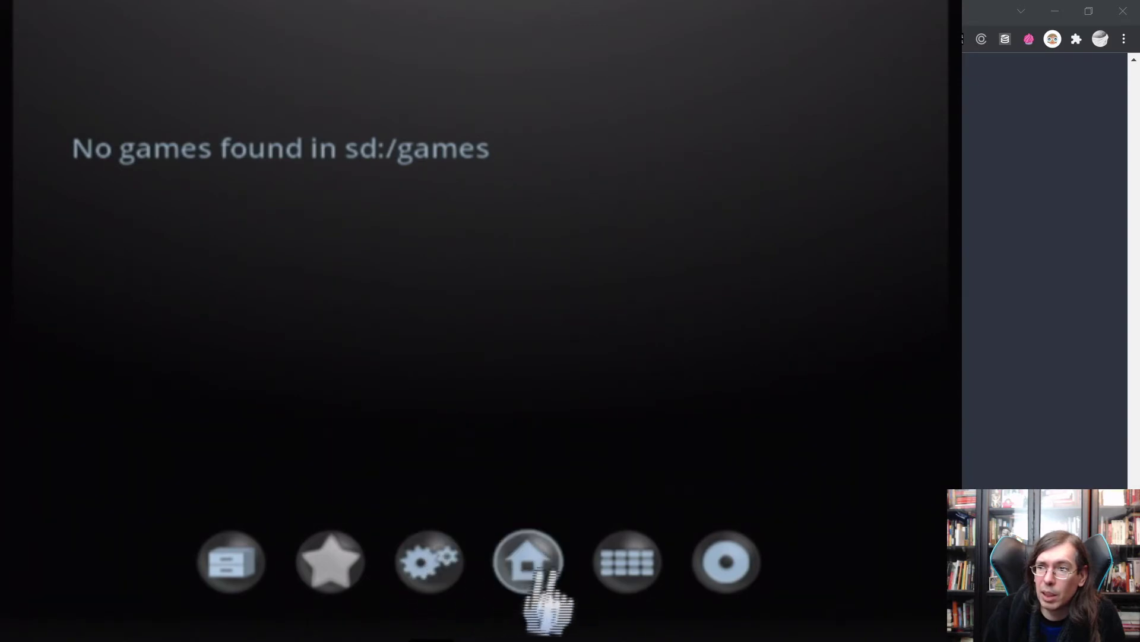
Open Select Plugins from WiiFlow's home menu, and view the category selection before returning to the main view
left_click(526, 555)
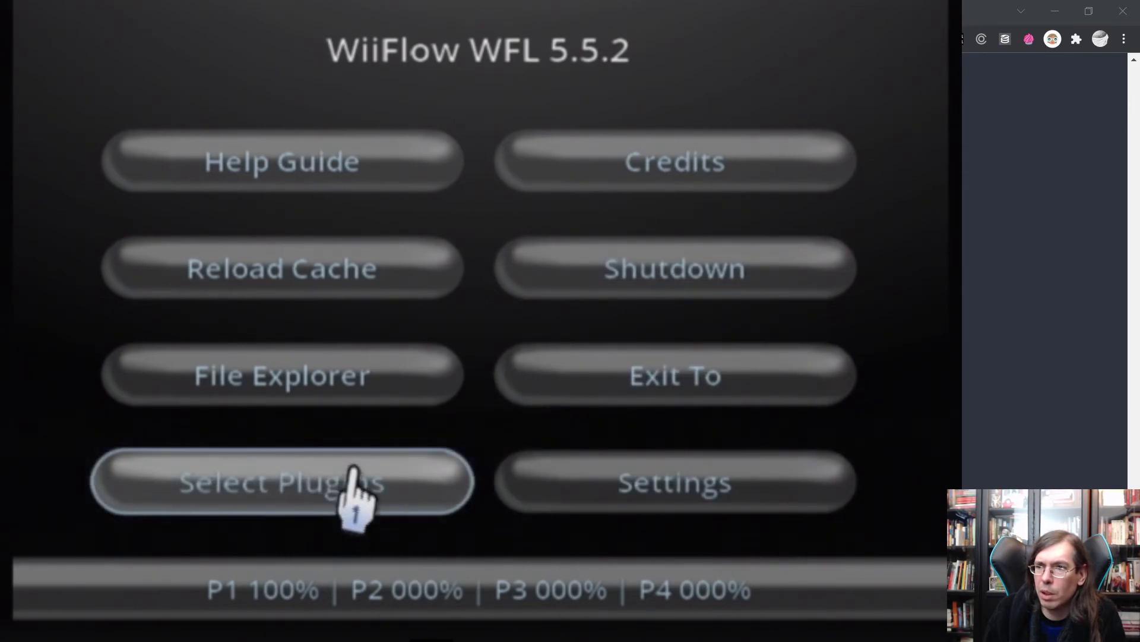
left_click(350, 498)
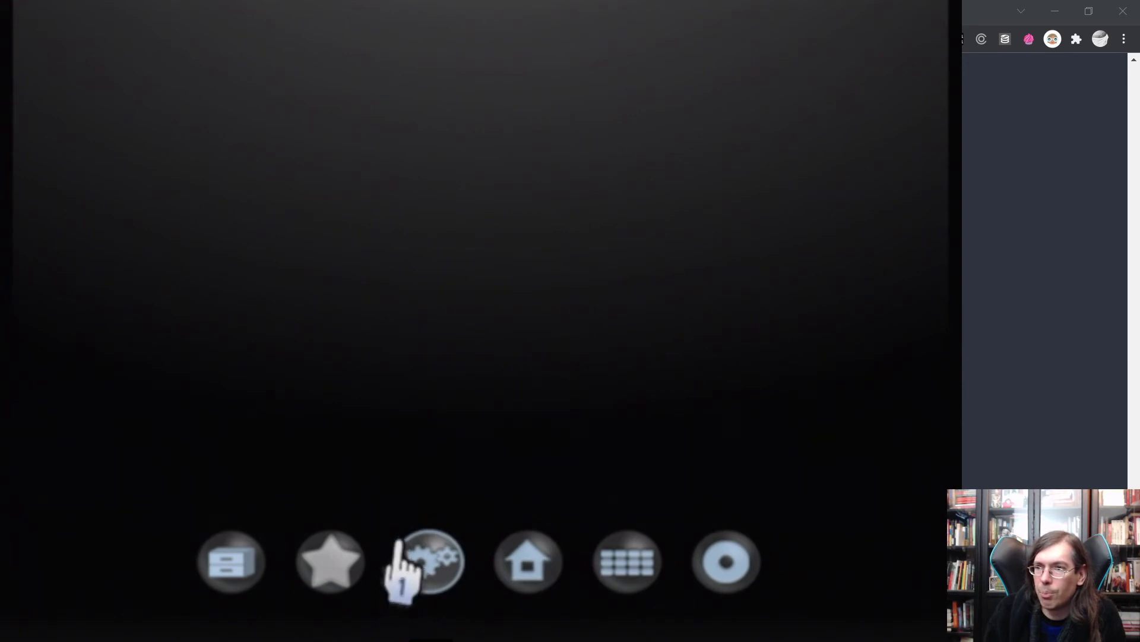
left_click(237, 562)
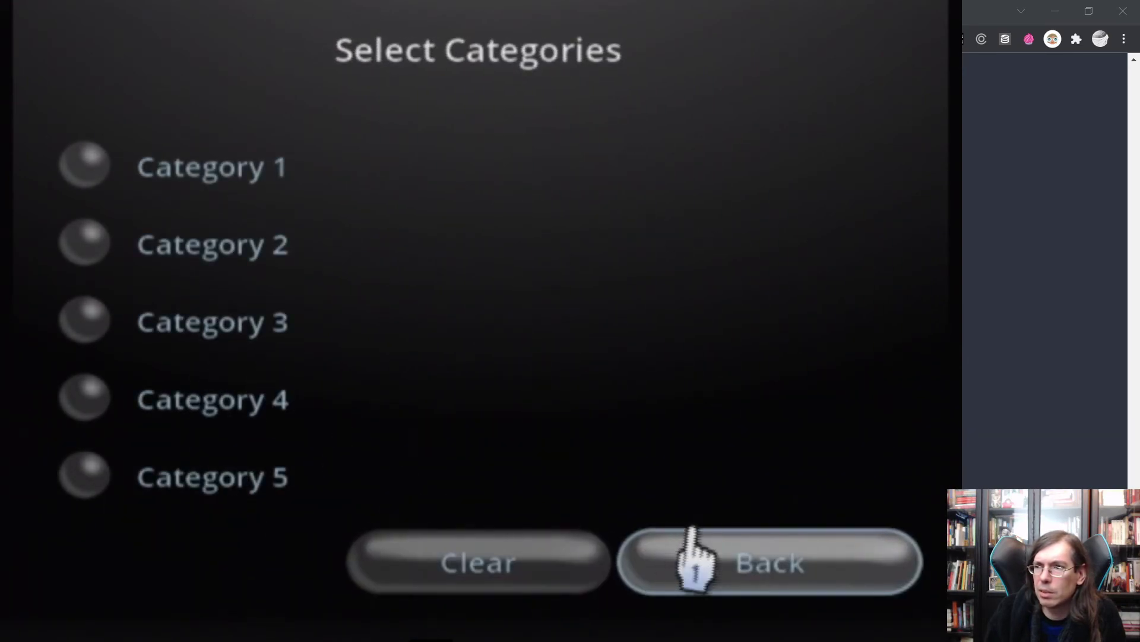
left_click(701, 562)
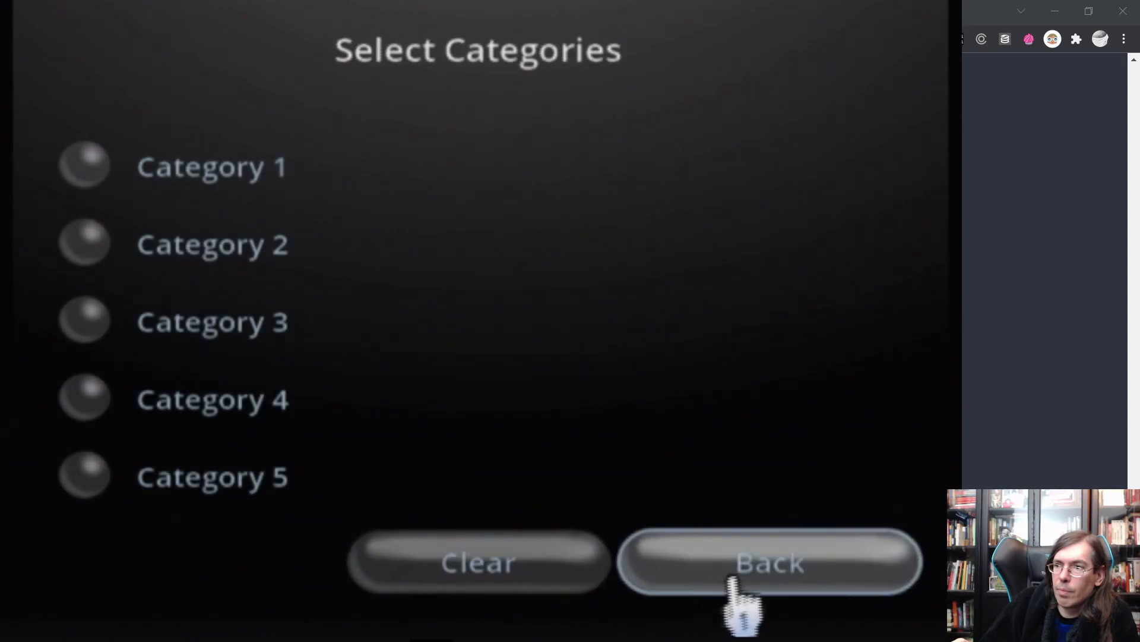
left_click(734, 582)
left_click(531, 585)
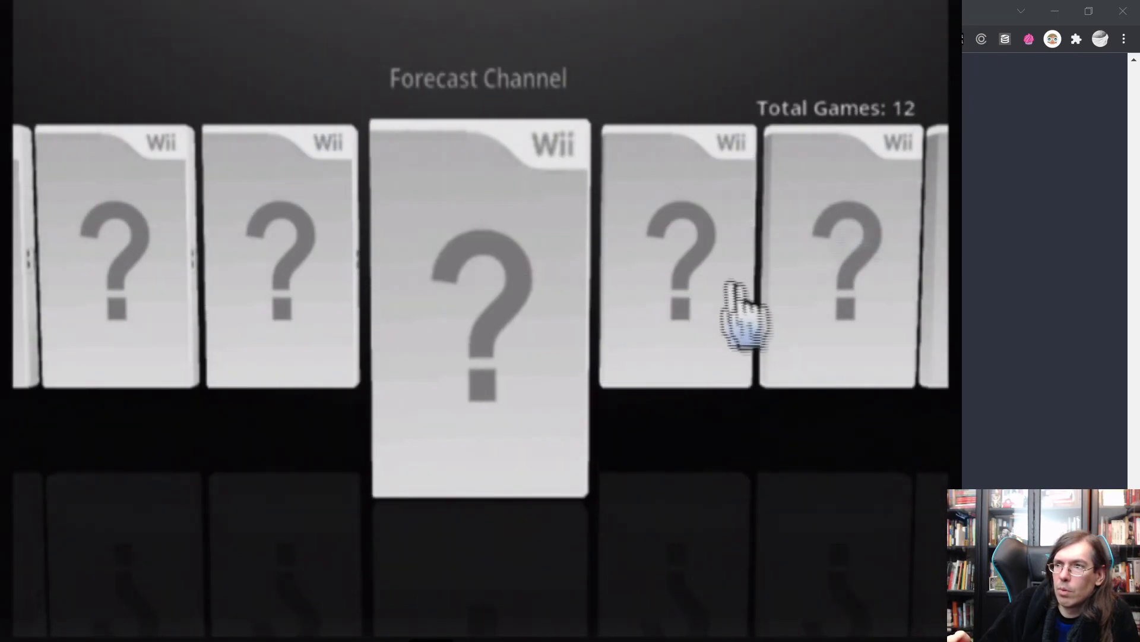
Browse the channel covers in WiiFlow, and switch the source to plugins and on to homebrew
left_click(861, 275)
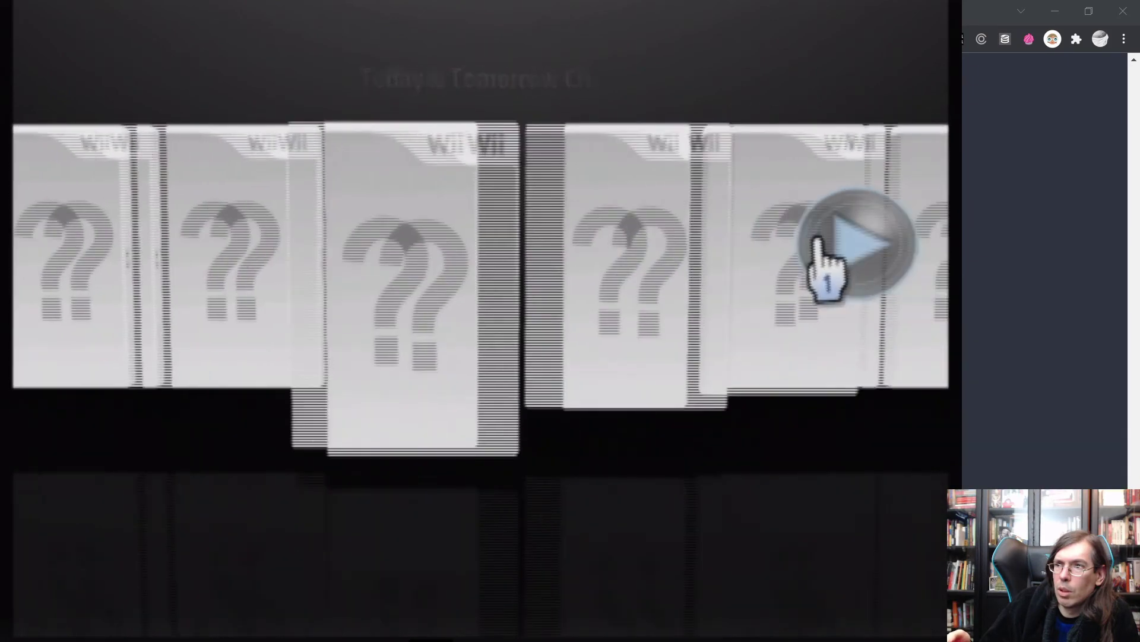
mouse_move(665, 523)
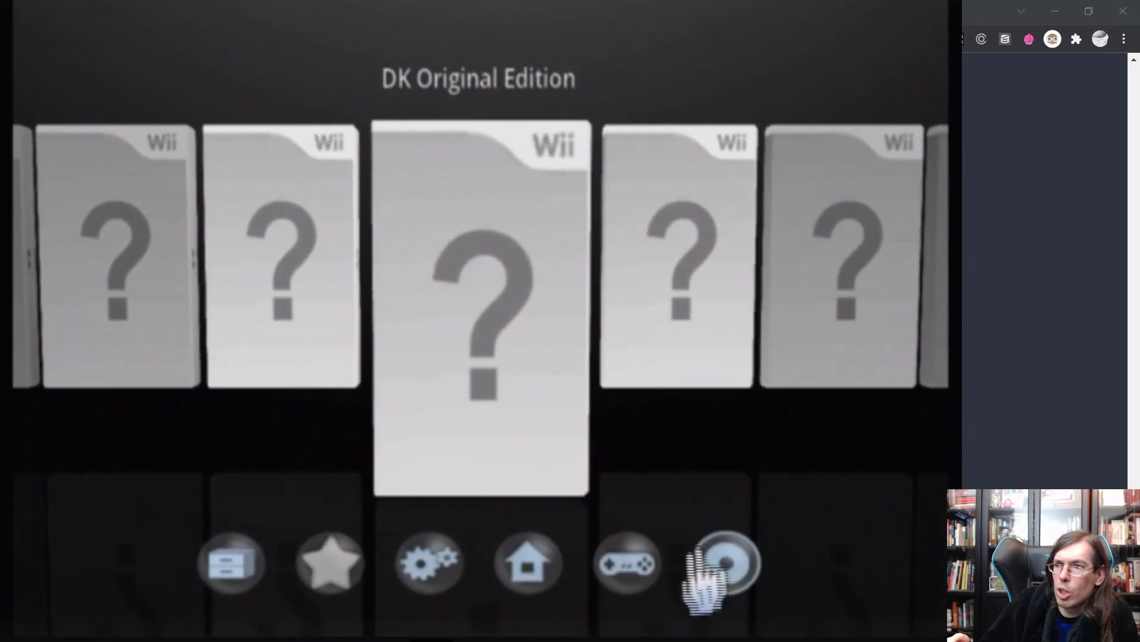
left_click(627, 585)
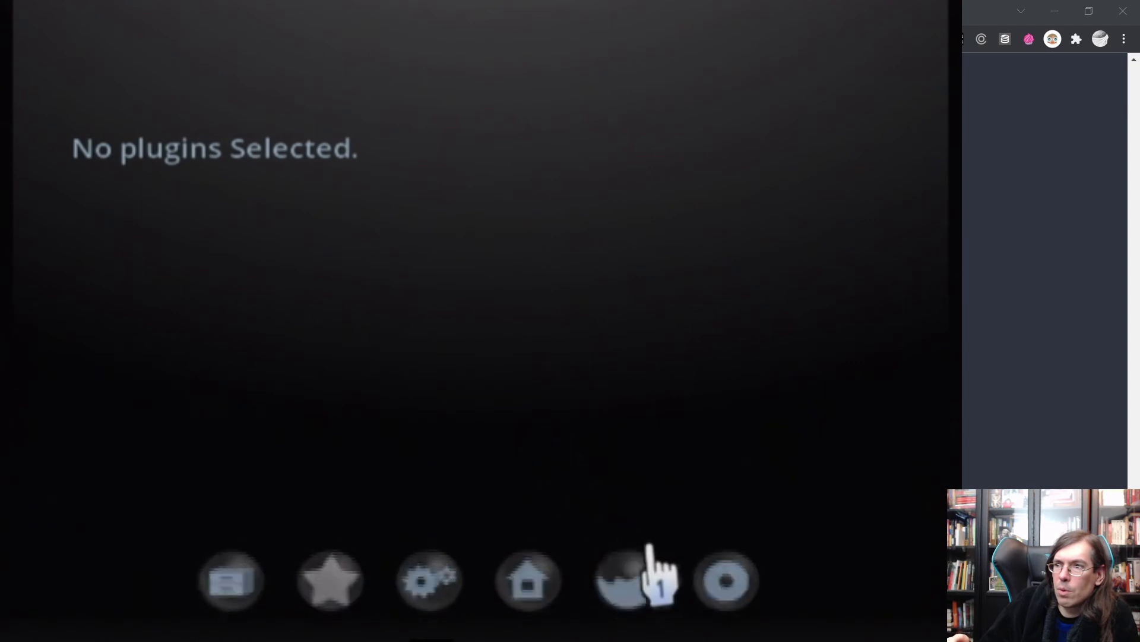
mouse_move(664, 615)
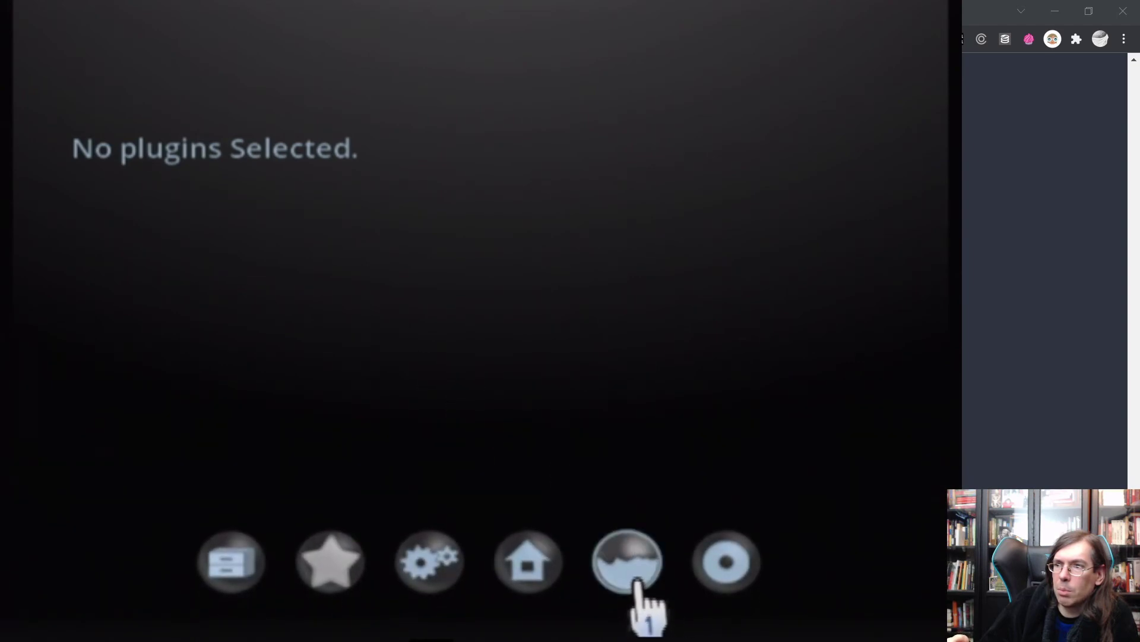
left_click(631, 586)
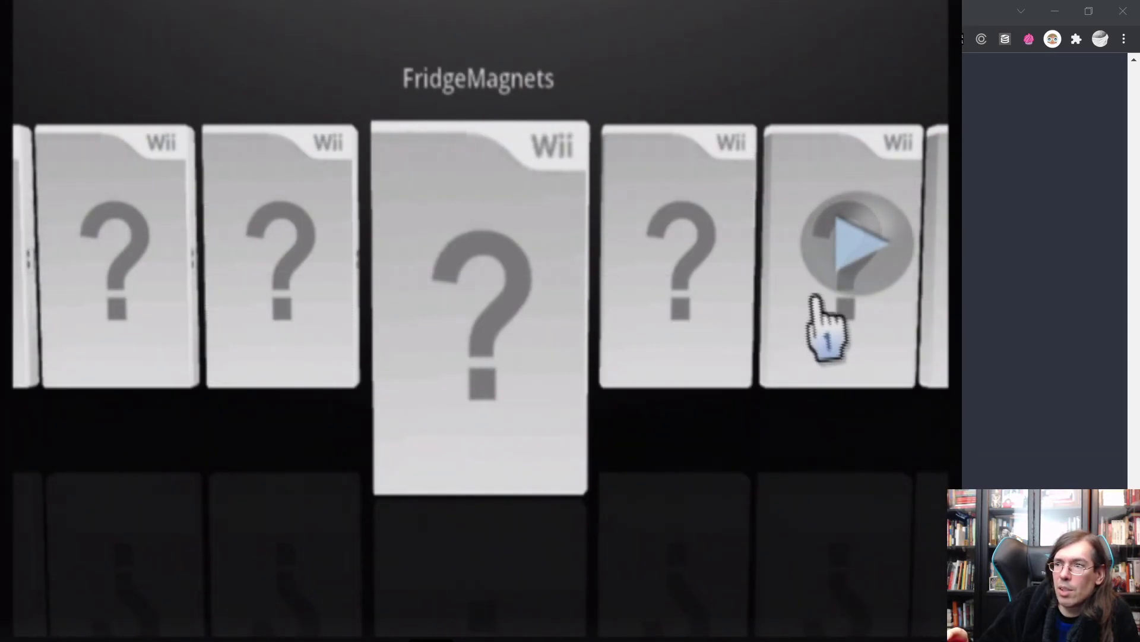
Browse back and forth through the covers of the installed homebrew apps in WiiFlow
left_click(855, 249)
scroll(560, 331, "up", 1)
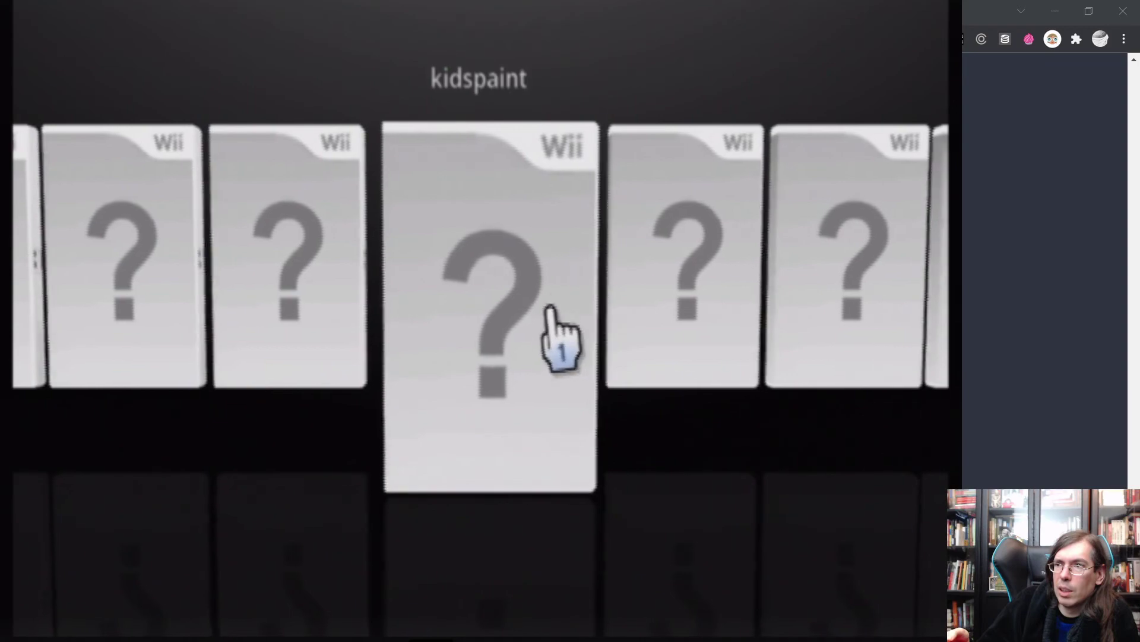
scroll(706, 280, "down", 1)
left_click(854, 283)
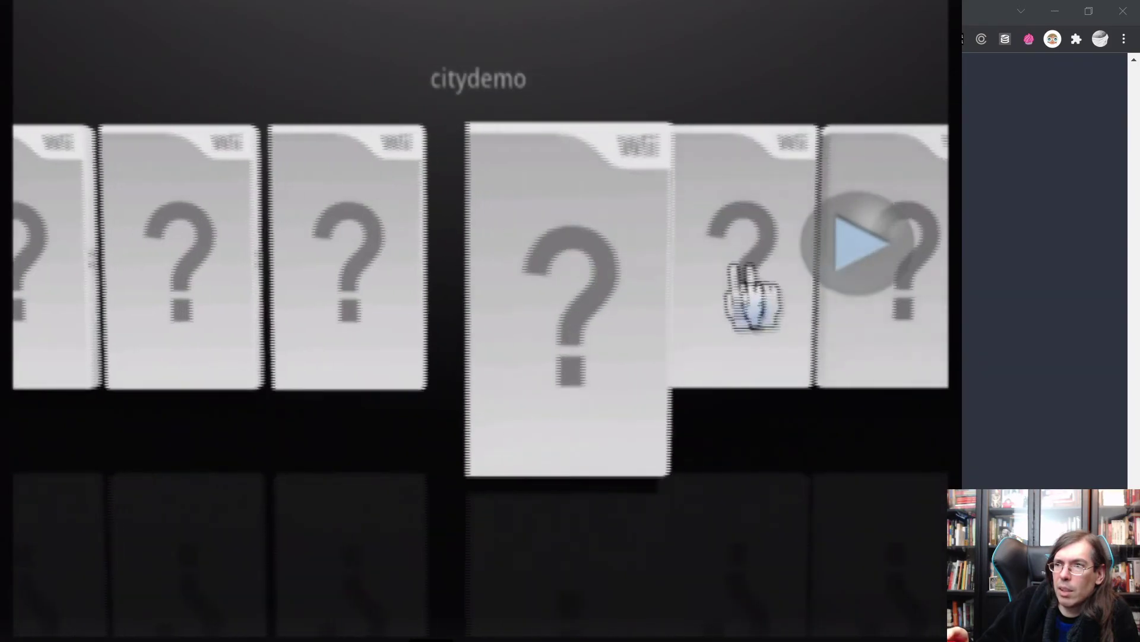
scroll(415, 303, "up", 1)
scroll(320, 301, "down", 1)
scroll(684, 309, "down", 1)
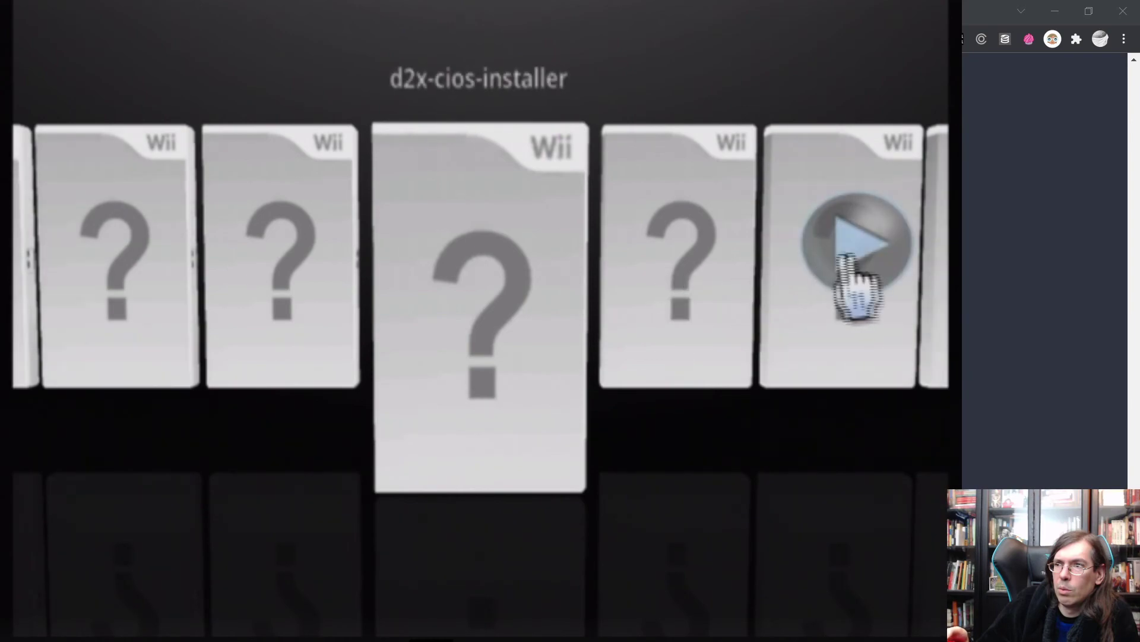
left_click(846, 291)
scroll(229, 305, "up", 2)
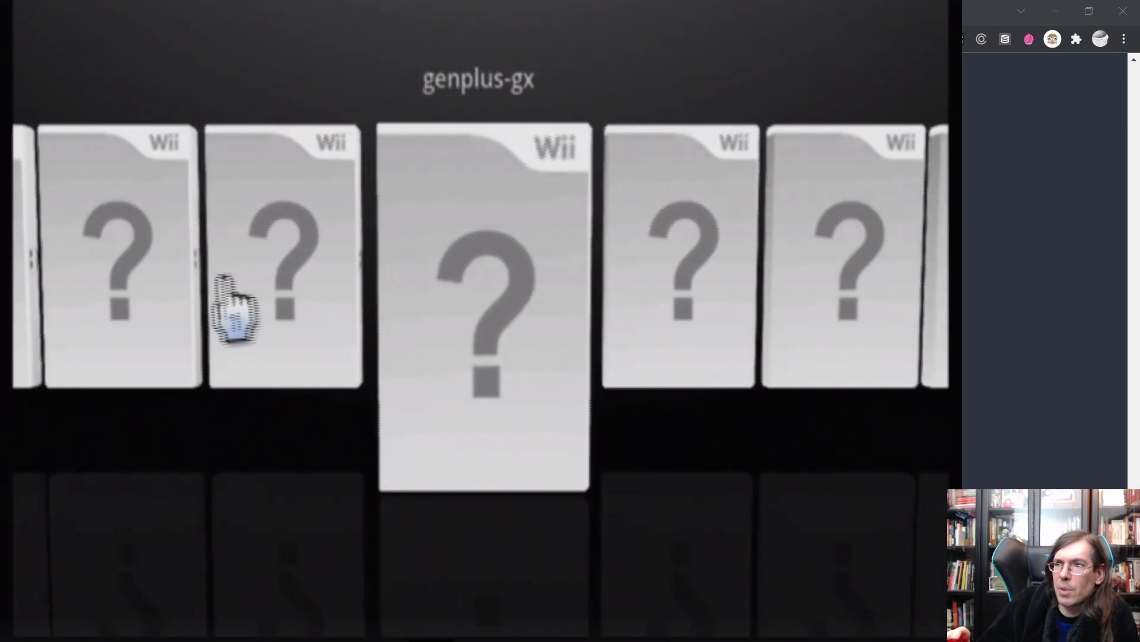
scroll(326, 300, "down", 2)
scroll(716, 262, "down", 1)
Switch WiiFlow to the Wii game collection, open the Super Fruit Fall details and return to the covers
mouse_move(629, 544)
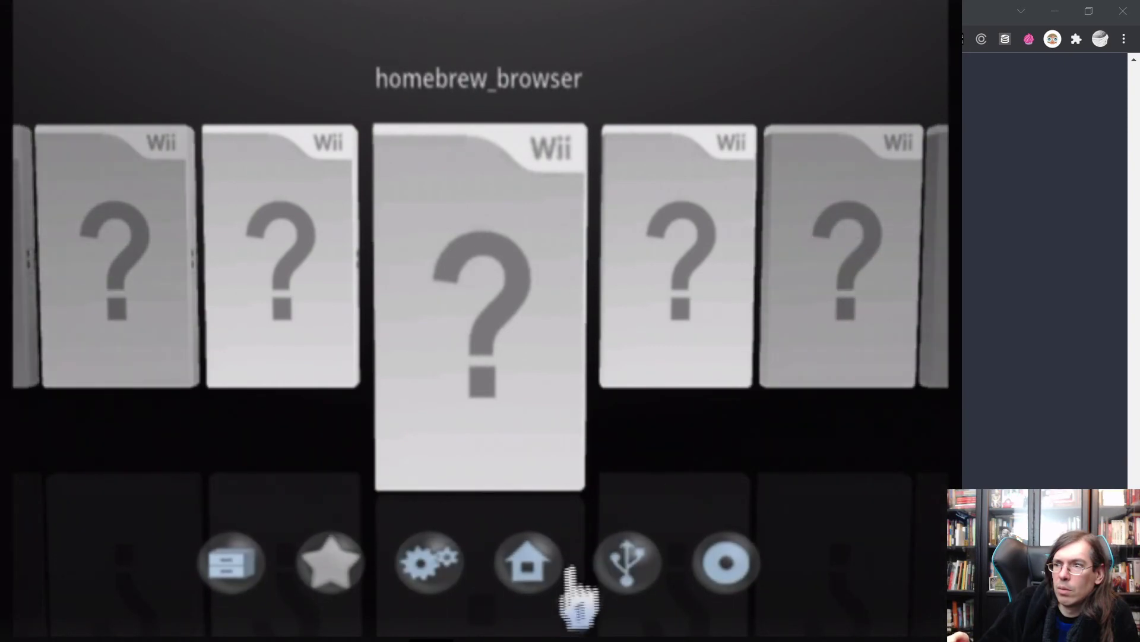
left_click(639, 559)
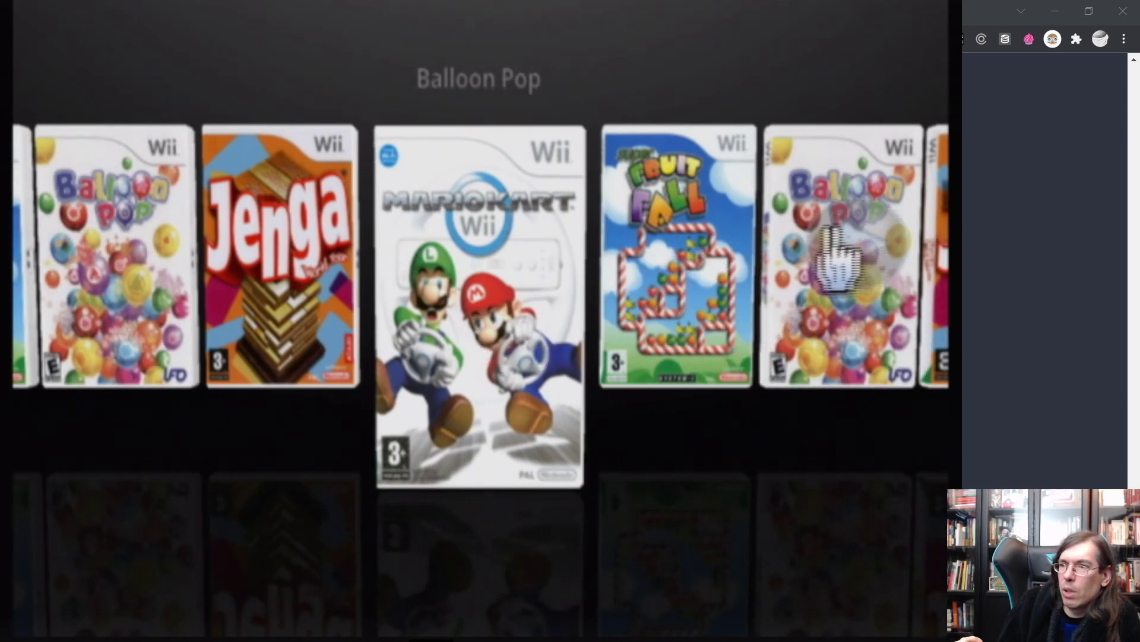
left_click(661, 256)
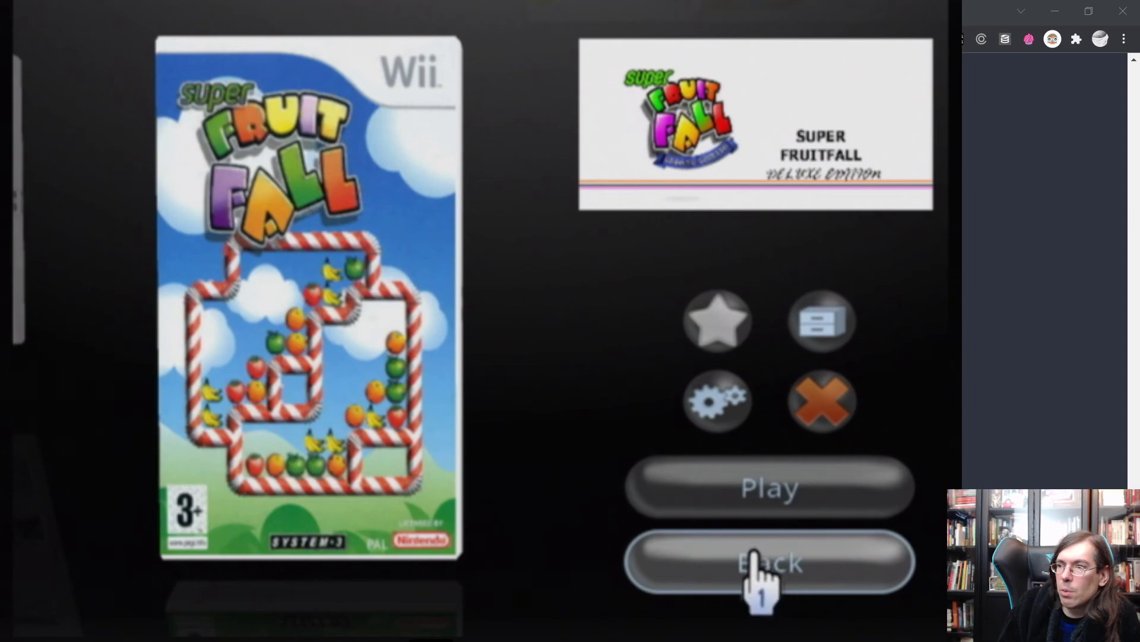
left_click(771, 570)
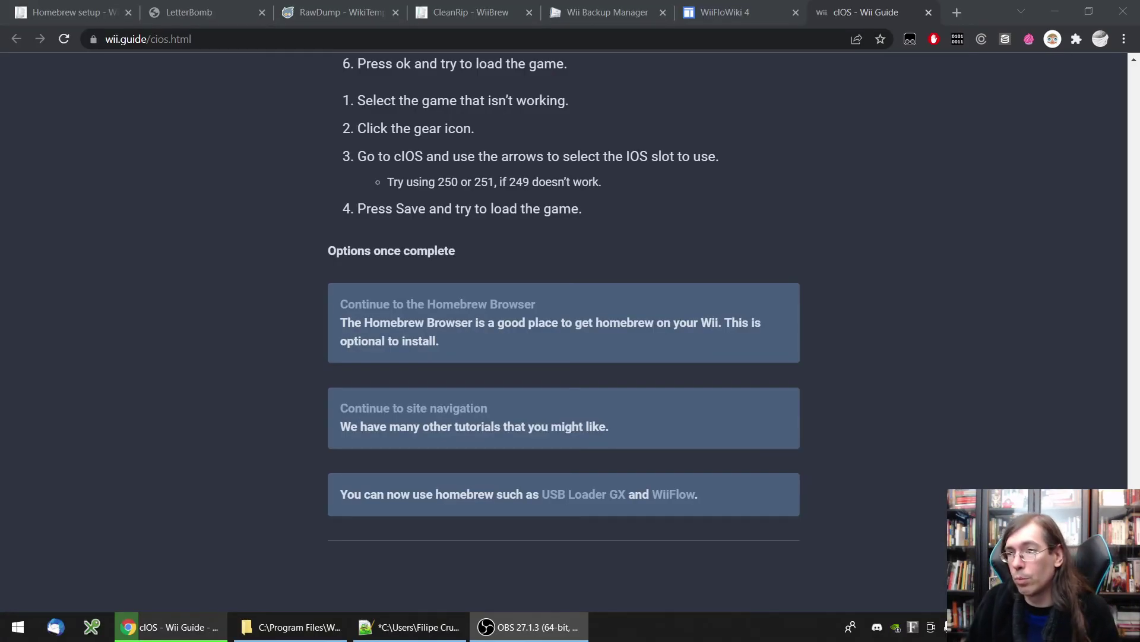
Show the WiiBrew Homebrew setup page in the browser again, from its beginning
left_click(62, 14)
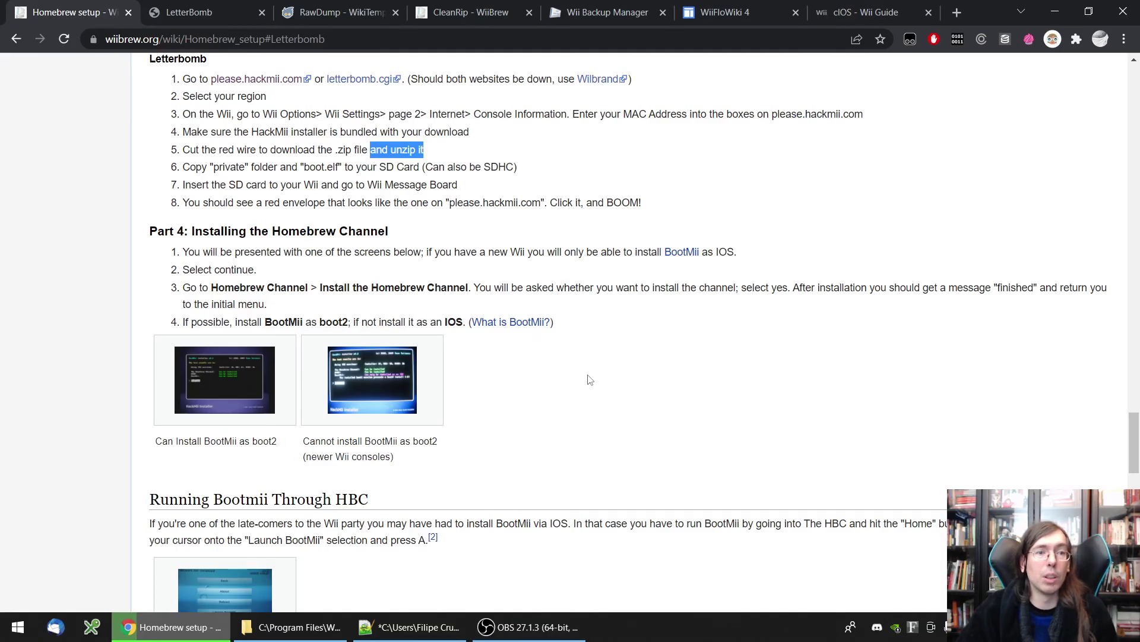
scroll(592, 372, "up", 20)
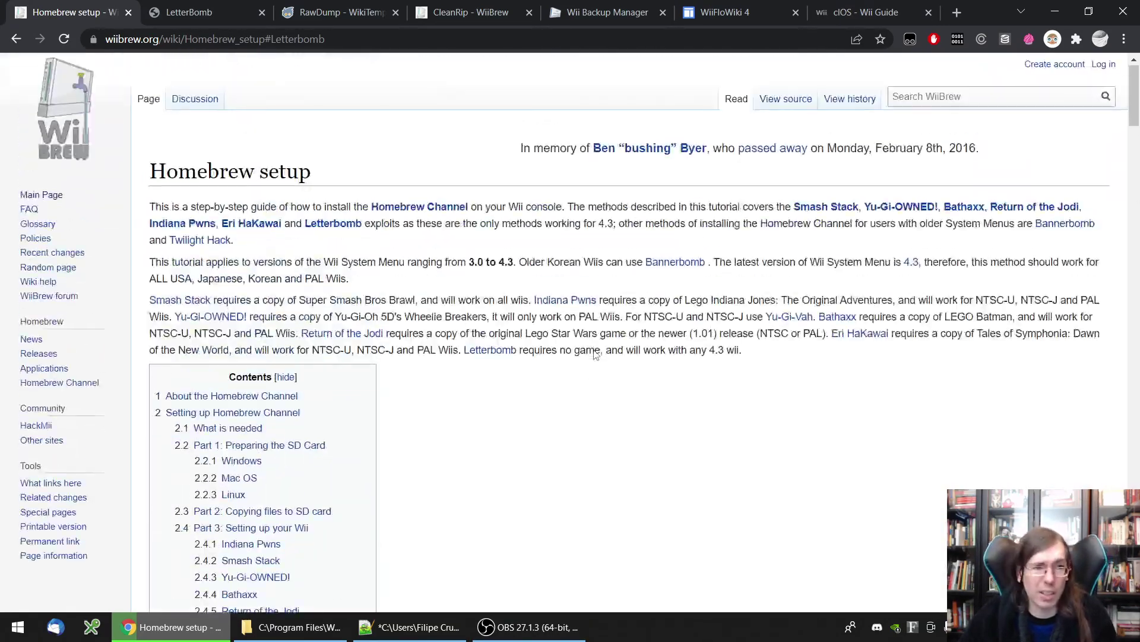